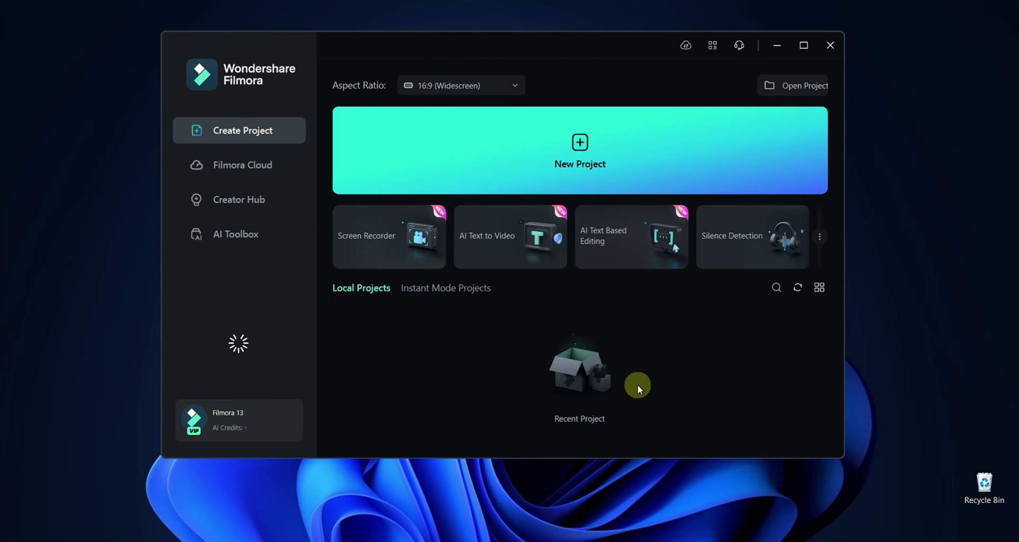
Step: Browse the Creator Hub's trending tutorials and play the Hollywood Titles tutorial video
click(273, 200)
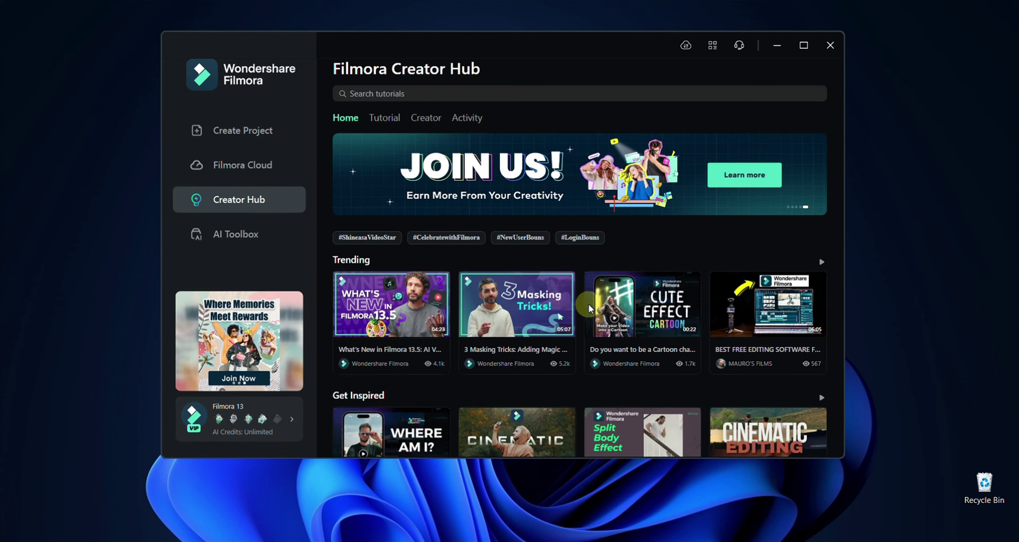
click(819, 263)
scroll(630, 233, down, 4)
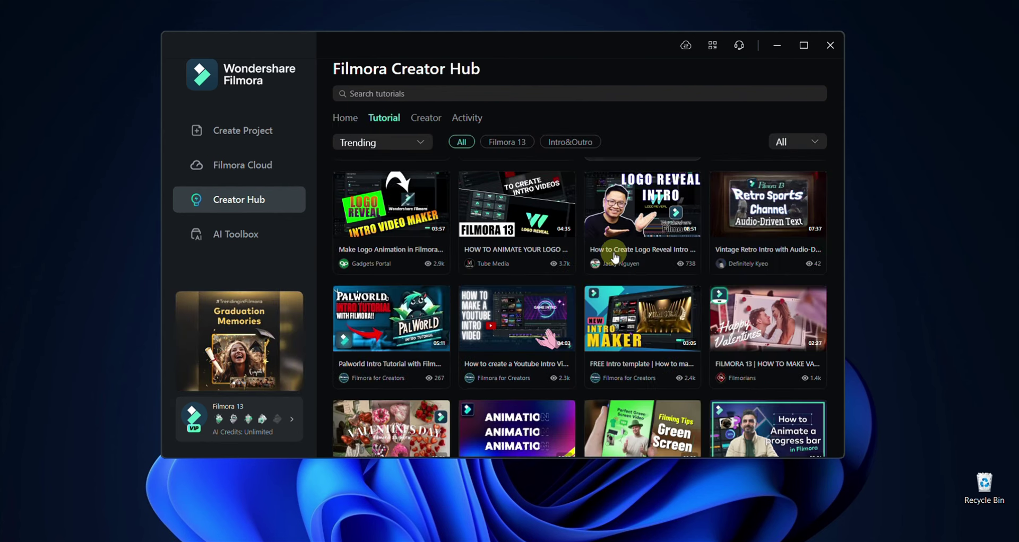
scroll(605, 316, down, 1)
scroll(605, 315, down, 1)
scroll(605, 315, down, 2)
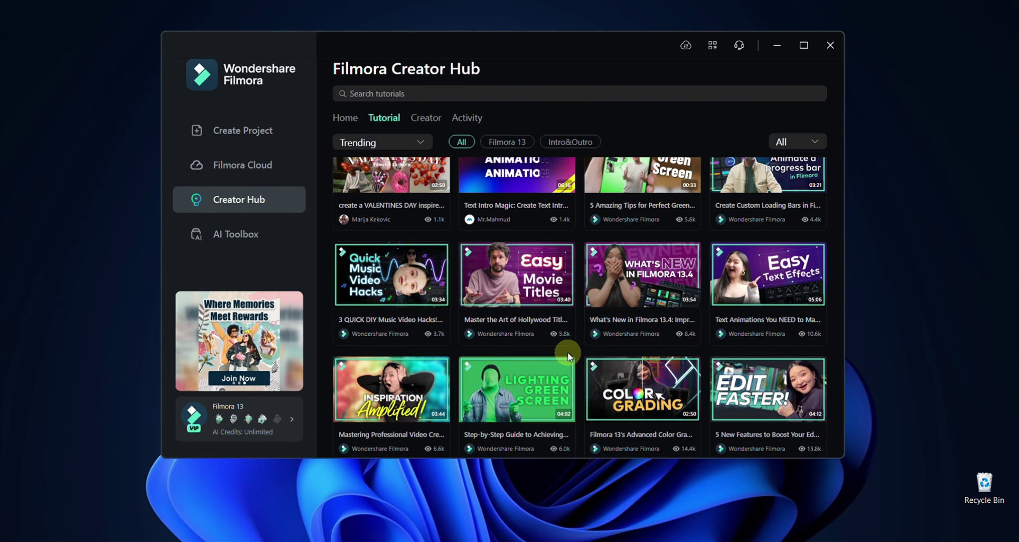
click(506, 326)
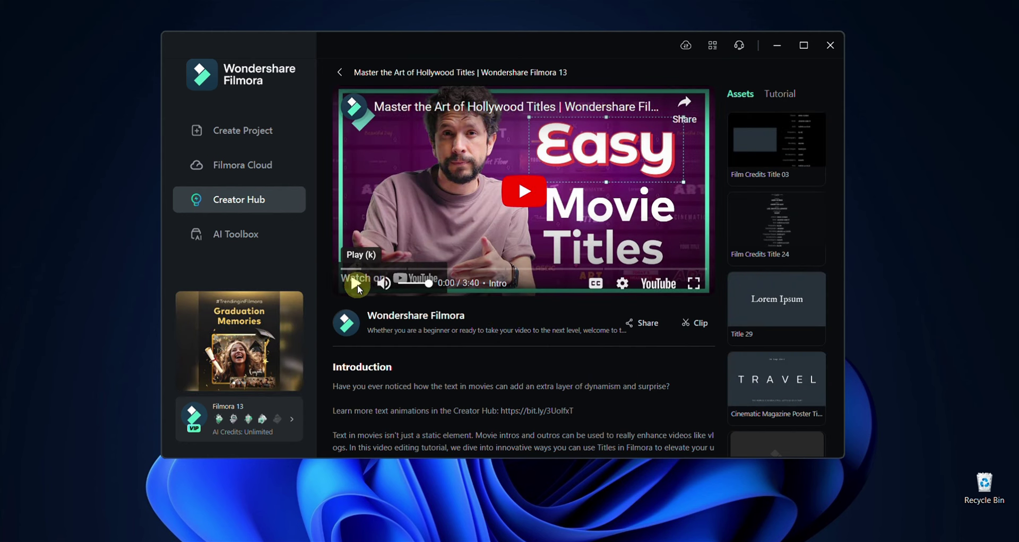
click(355, 283)
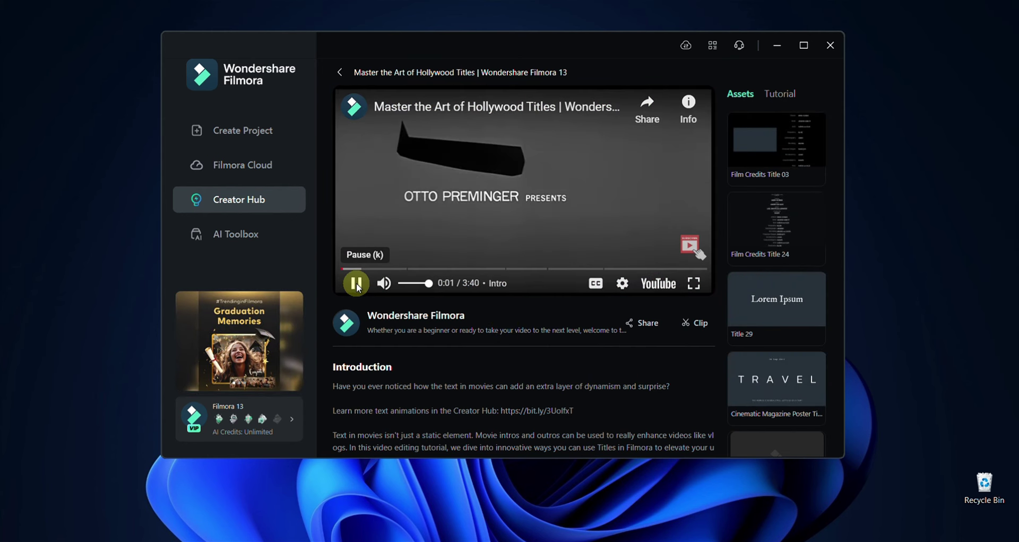
Step: Return to the tutorial grid, start a new project and place the field video clip on Video 1
click(339, 72)
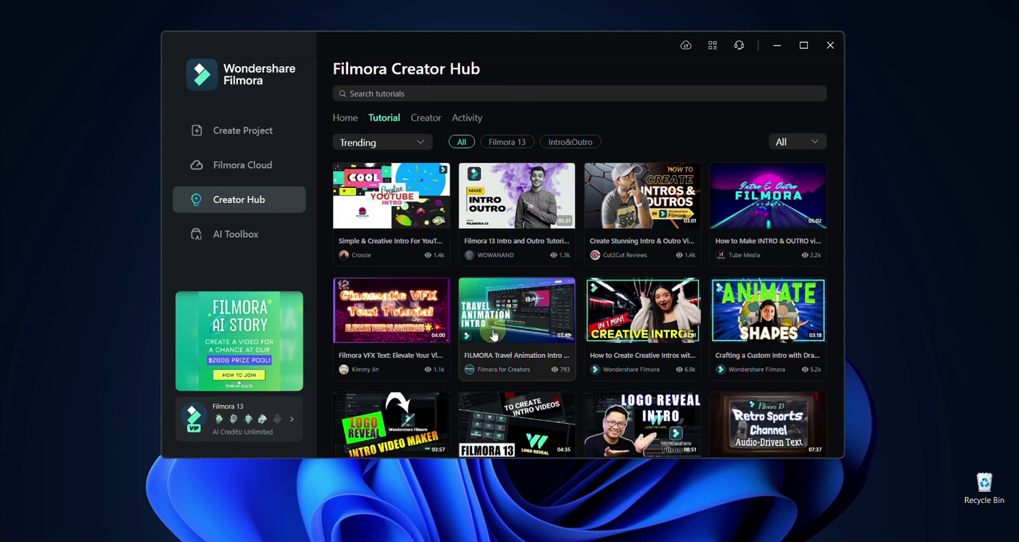
click(537, 329)
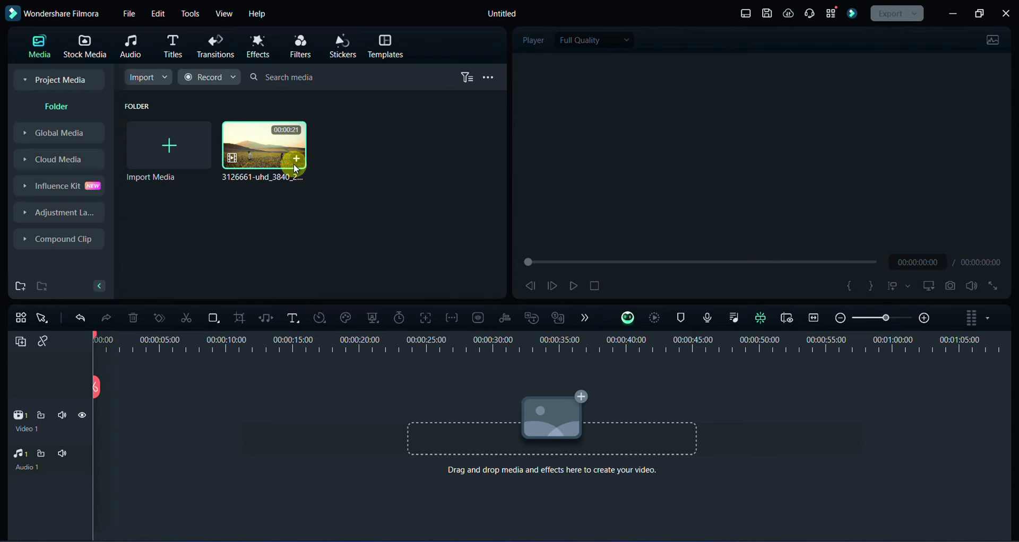
click(295, 158)
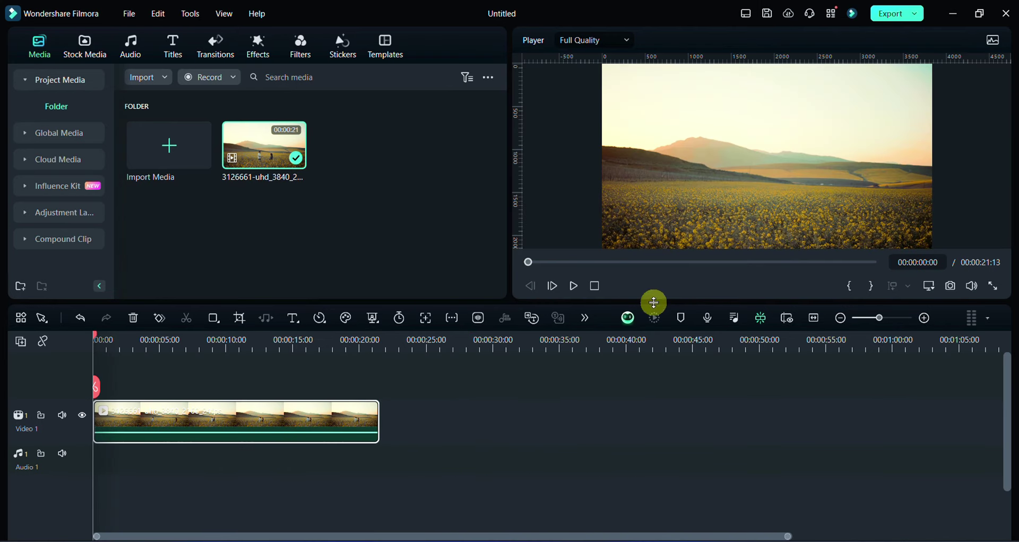
Step: Rewind the field clip preview to 00:00:00:00 and capture that frame as Snapshot_1
click(573, 286)
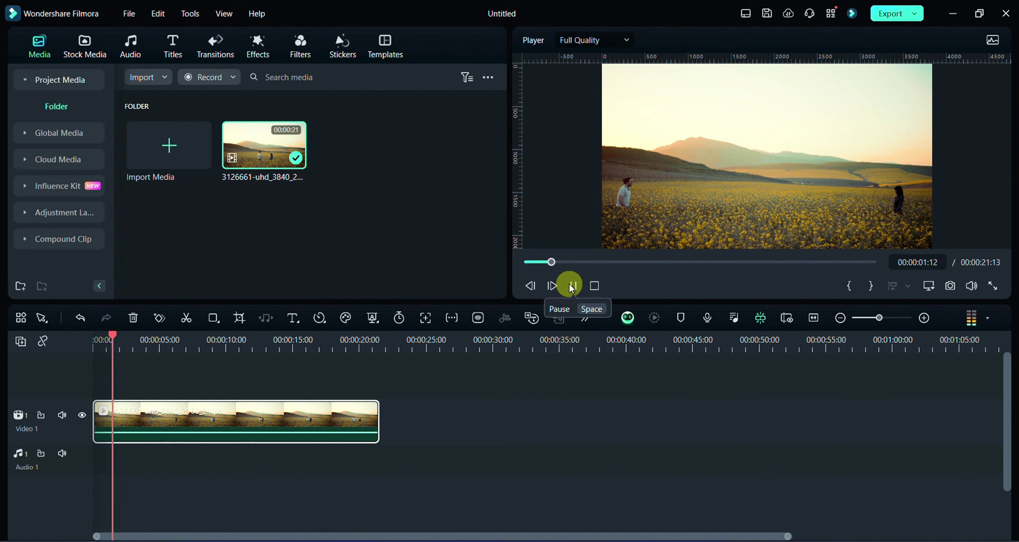
click(573, 286)
drag(552, 262, 514, 264)
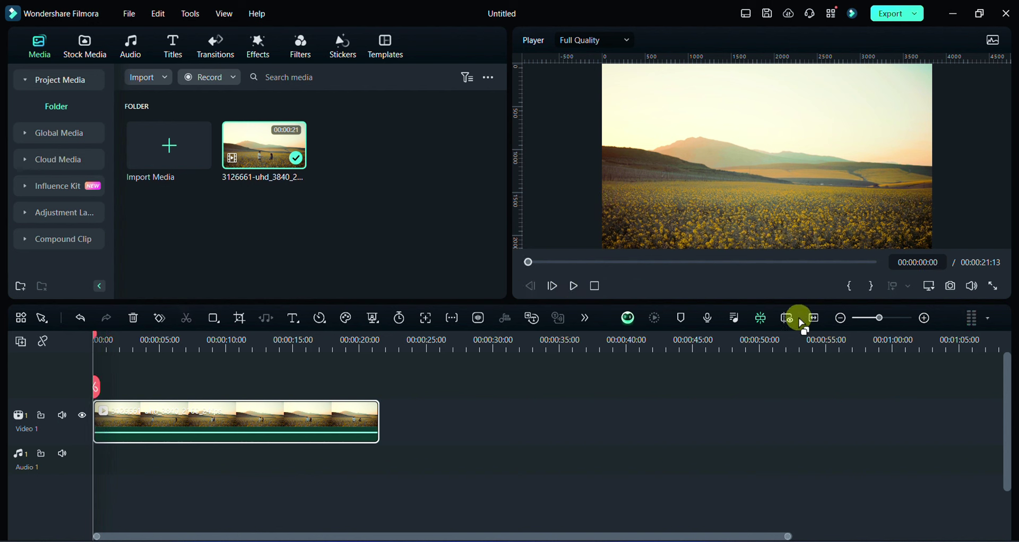
click(950, 286)
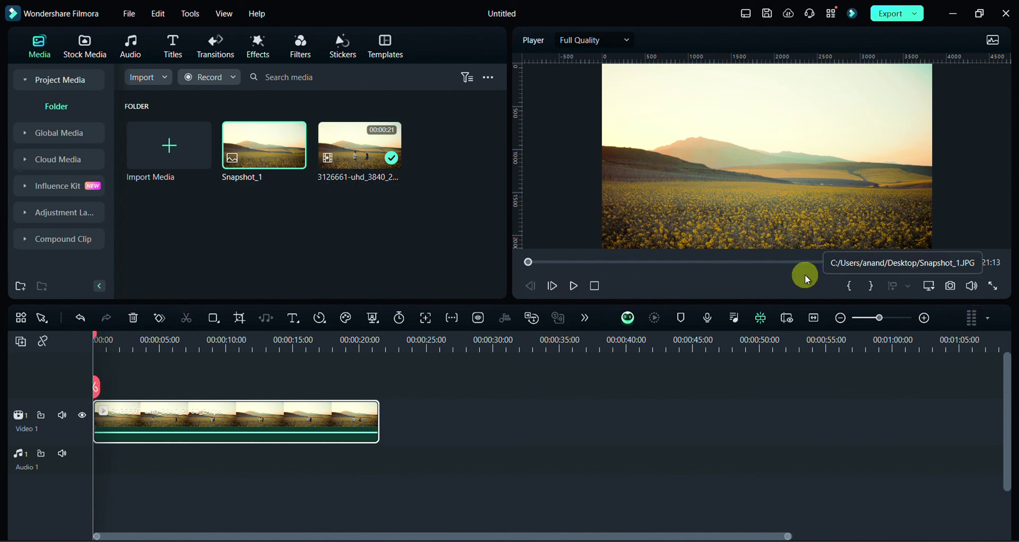
mouse_move(273, 163)
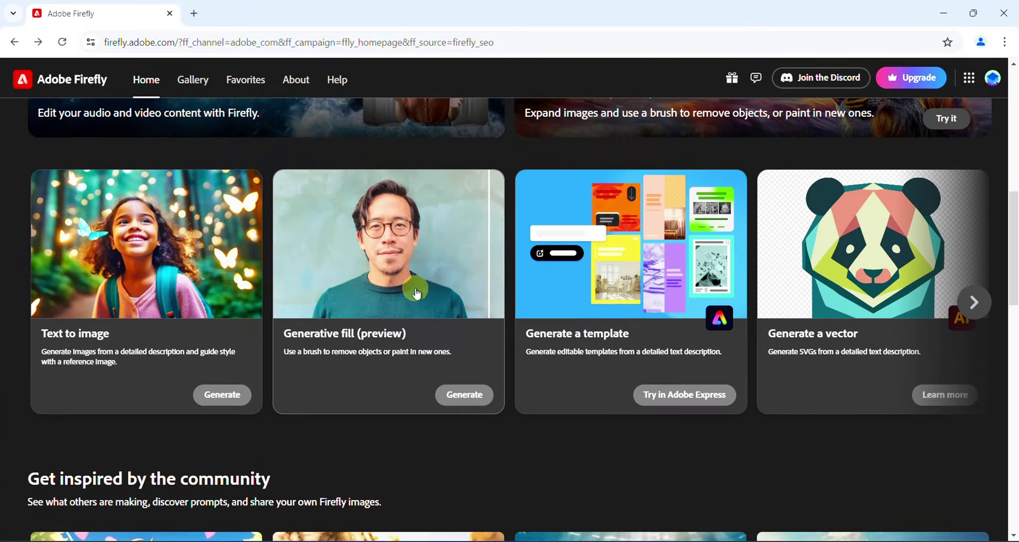
Step: Open Firefly's Generative fill and load the field landscape snapshot into the editor
scroll(416, 289, up, 10)
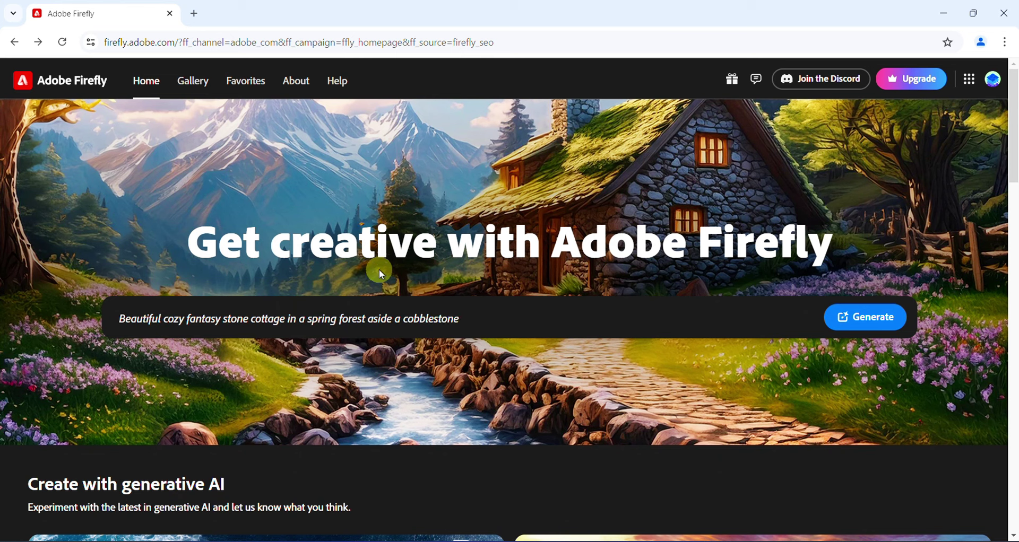
scroll(515, 329, down, 2)
scroll(497, 352, down, 6)
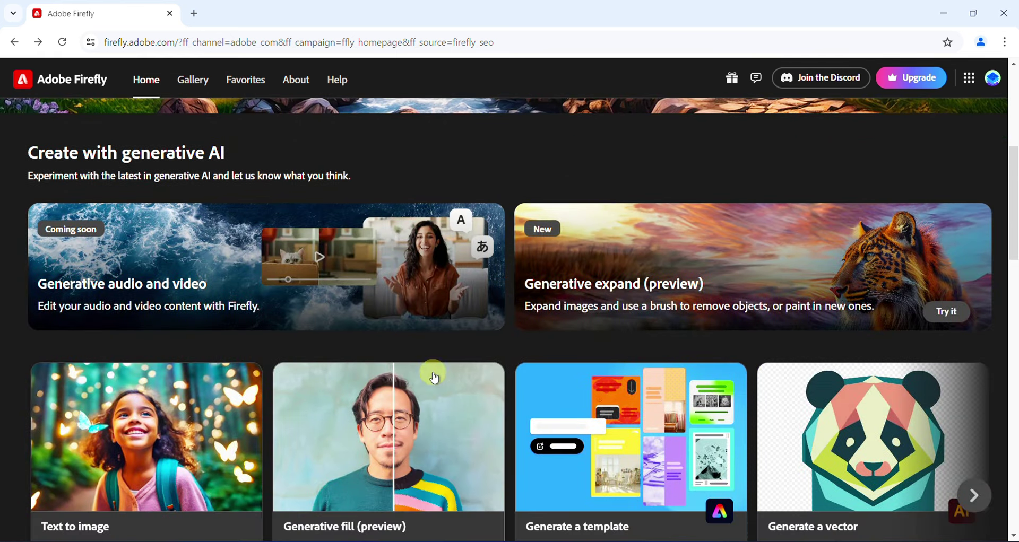
scroll(432, 376, down, 2)
click(456, 472)
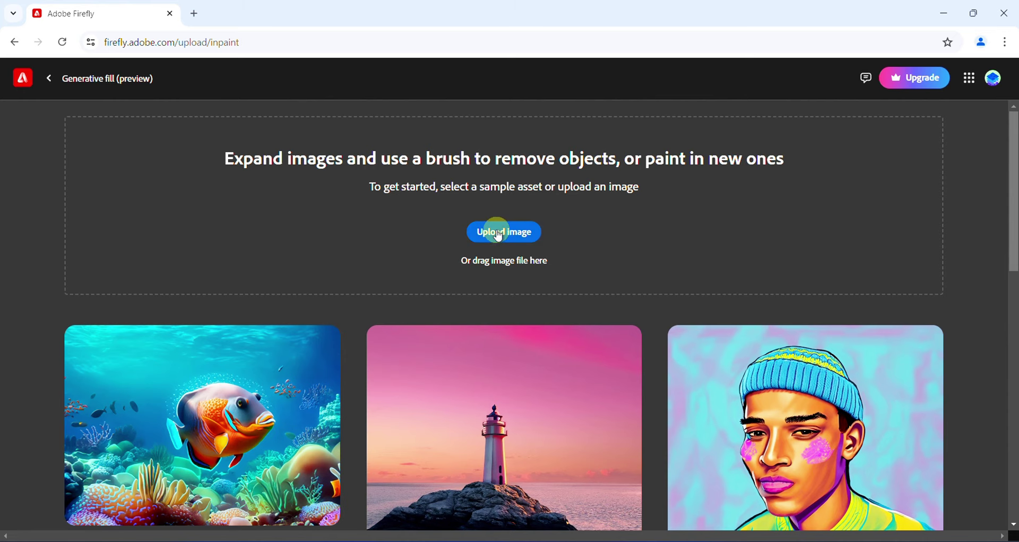
click(500, 233)
double_click(908, 332)
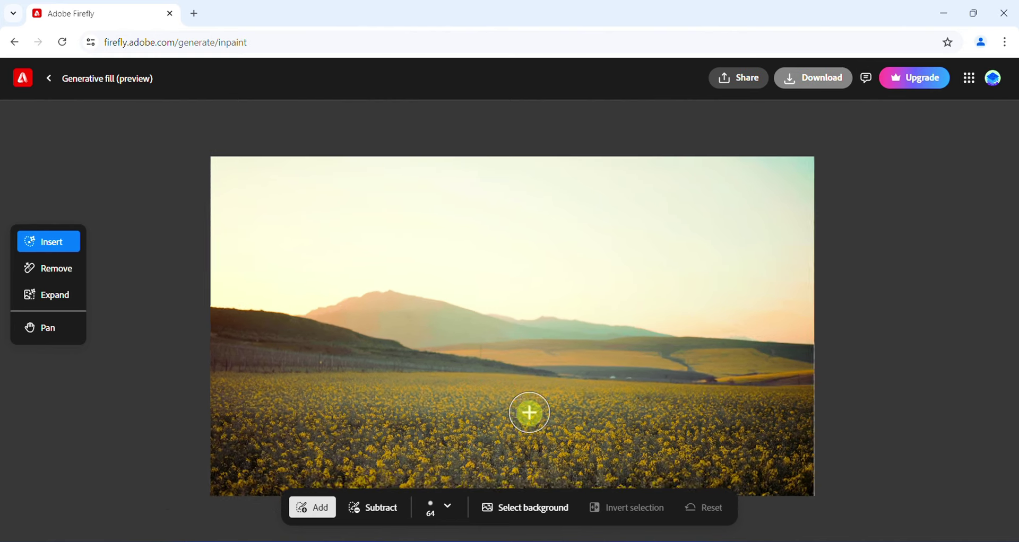
Step: Brush a road mask through the flower field, generate a black road, and pick the second variation
mouse_move(515, 381)
mouse_down()
mouse_move(562, 449)
mouse_move(481, 452)
mouse_move(489, 448)
mouse_up()
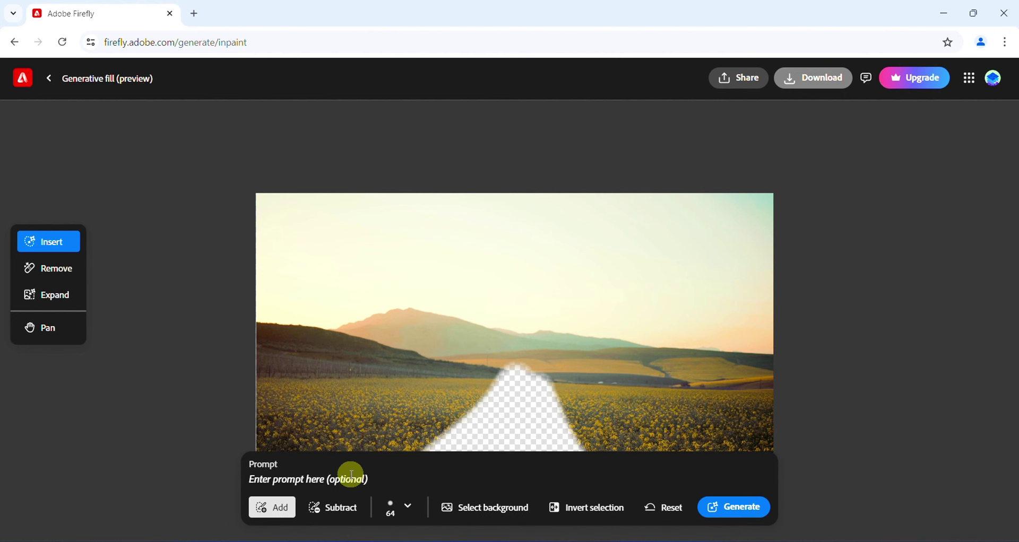
text(black road)
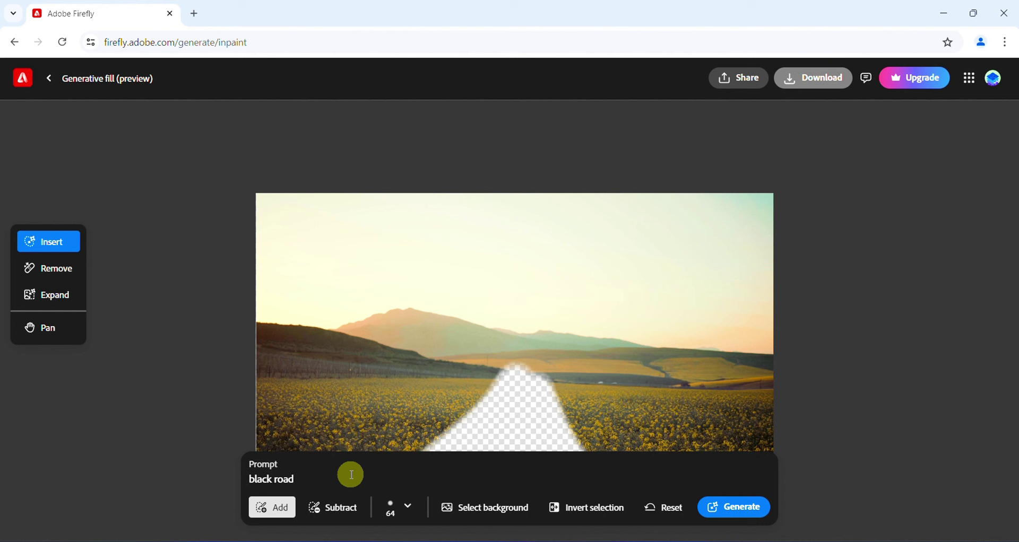
key(Return)
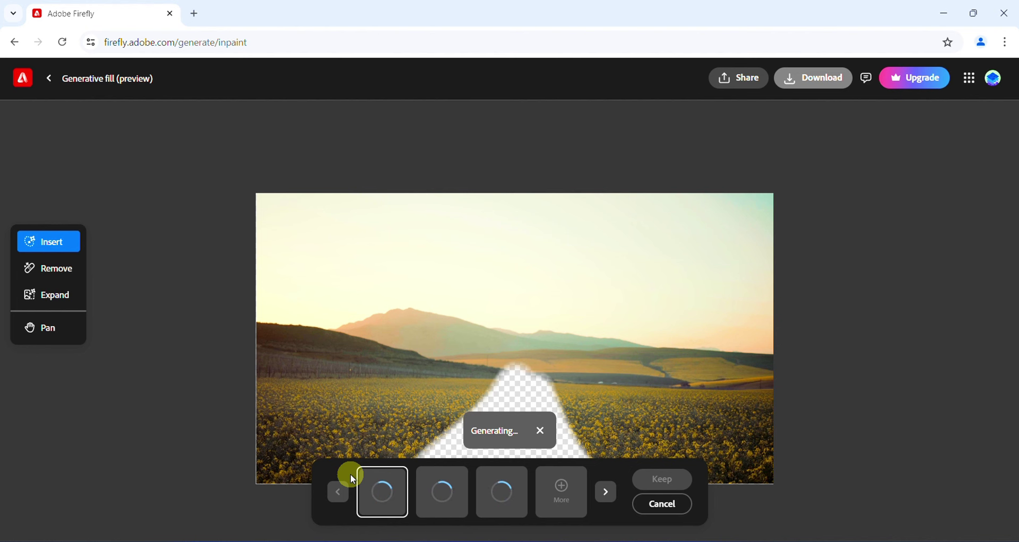
key(space)
drag(371, 444, 370, 365)
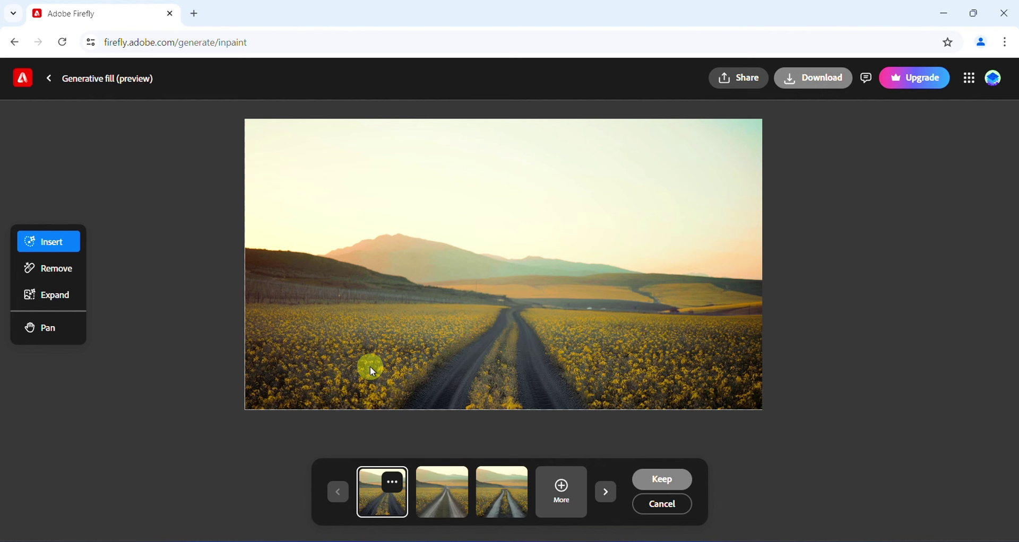
click(433, 496)
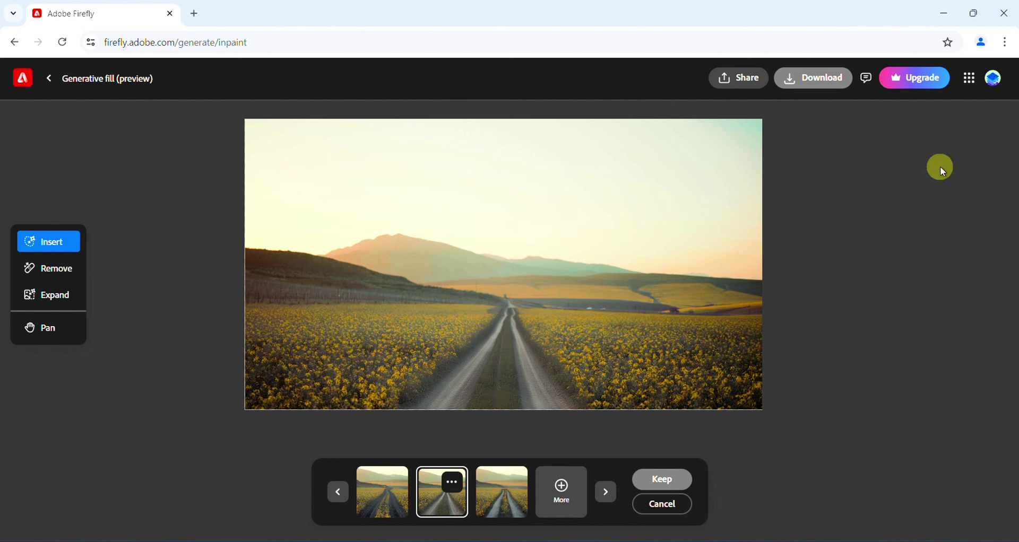
Step: Download the road image as Firefly 20240624105555.png, dismiss the promotion, and clear the mask and prompt
click(826, 77)
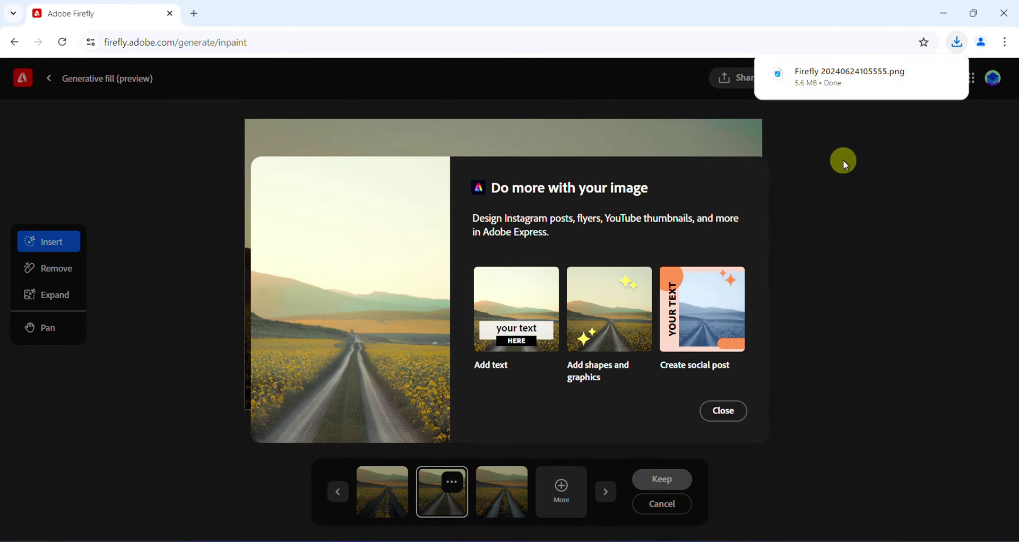
click(723, 412)
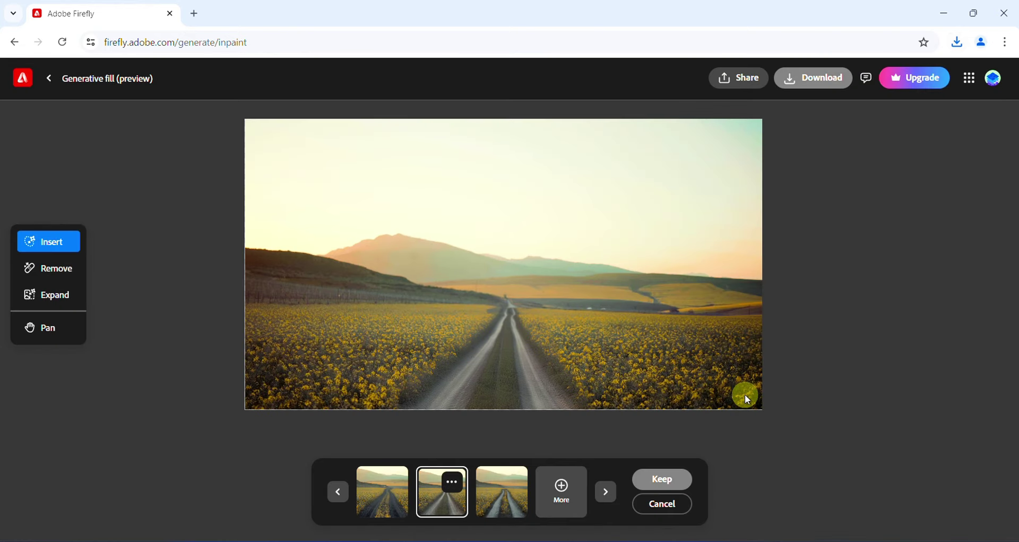
click(662, 511)
click(666, 510)
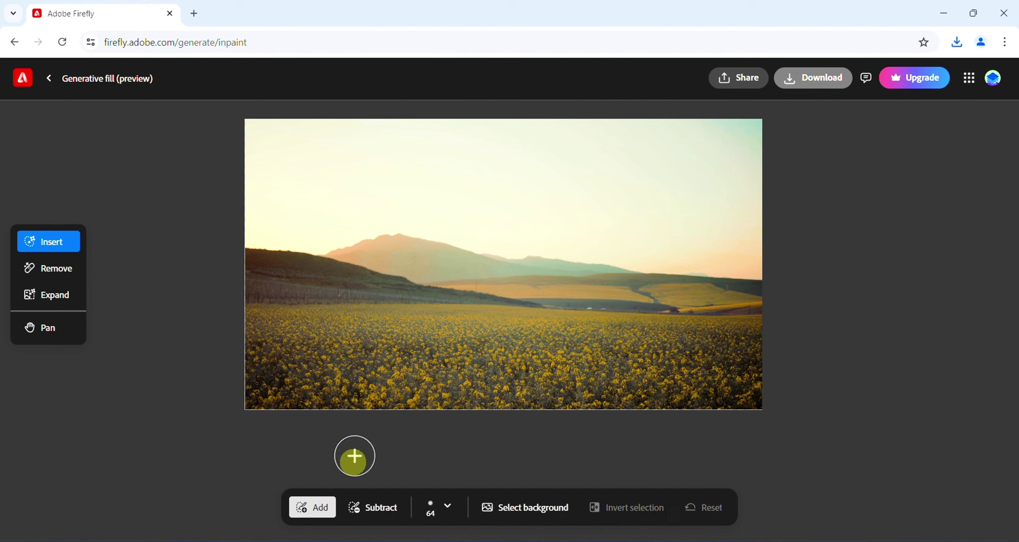
Step: Paint an 85 px brush mask over the sky, generate 'Mountain' fills, and pick the third variation
click(439, 508)
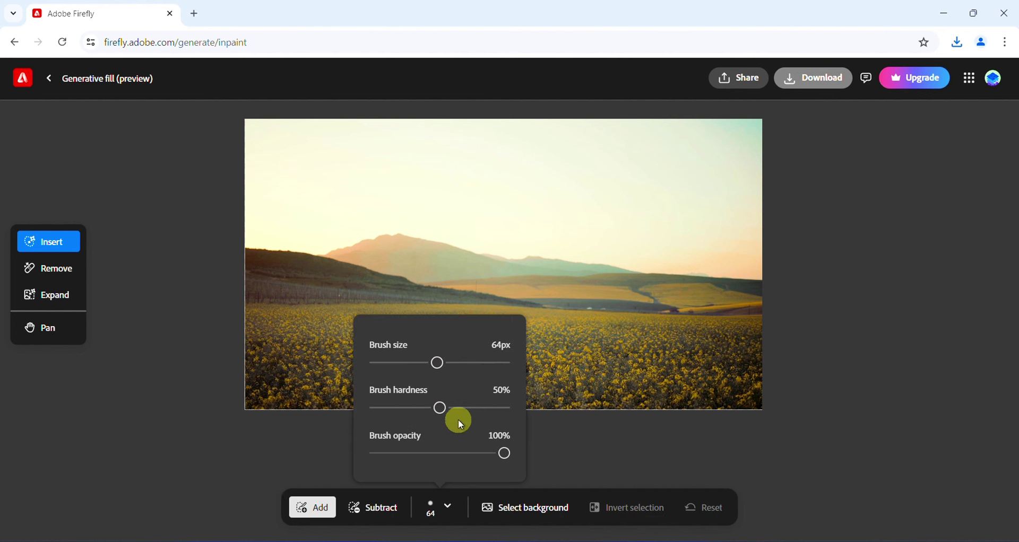
drag(462, 365, 459, 364)
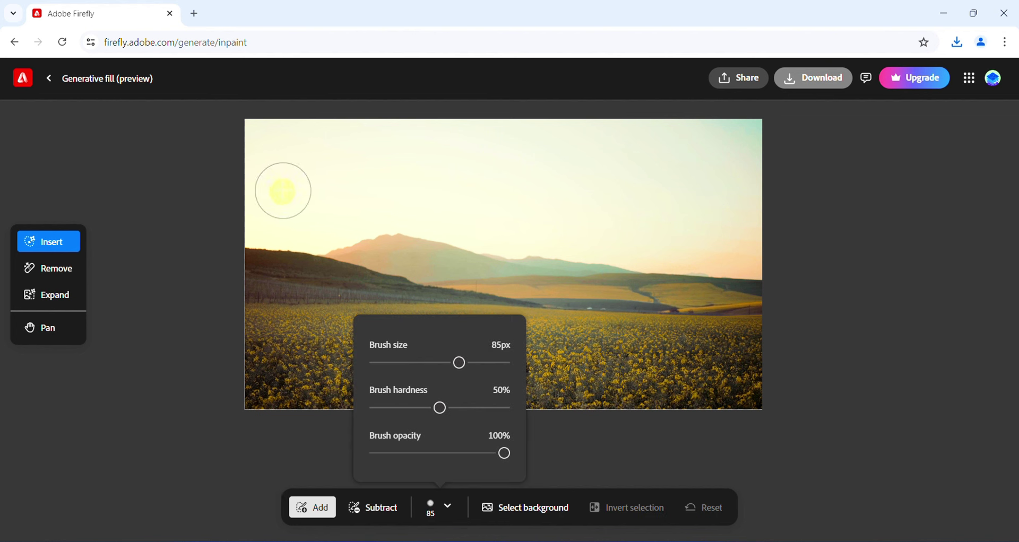
mouse_move(257, 220)
mouse_down()
mouse_move(394, 211)
mouse_move(700, 252)
mouse_move(512, 148)
mouse_move(316, 192)
mouse_up()
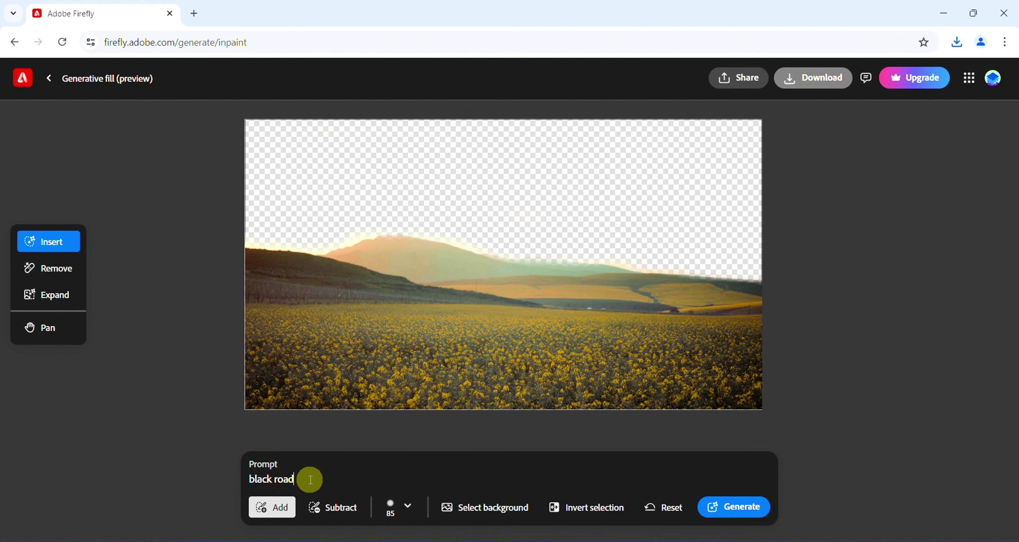
text(Mountain)
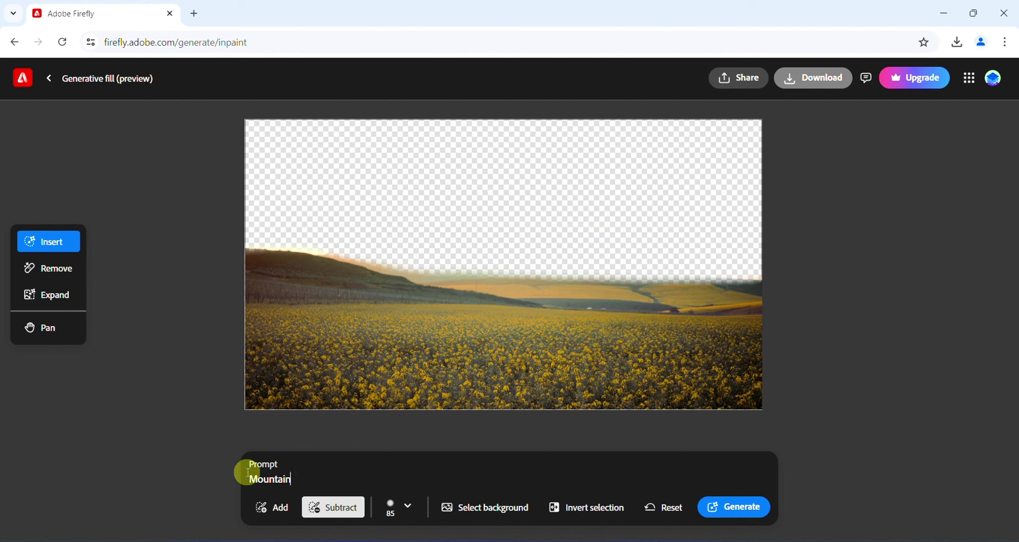
key(Return)
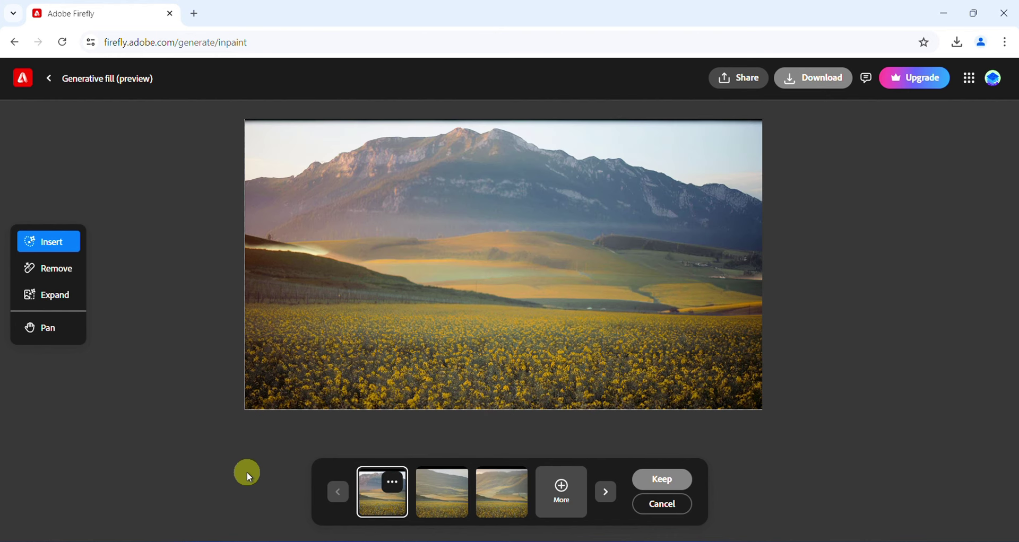
click(435, 484)
click(501, 495)
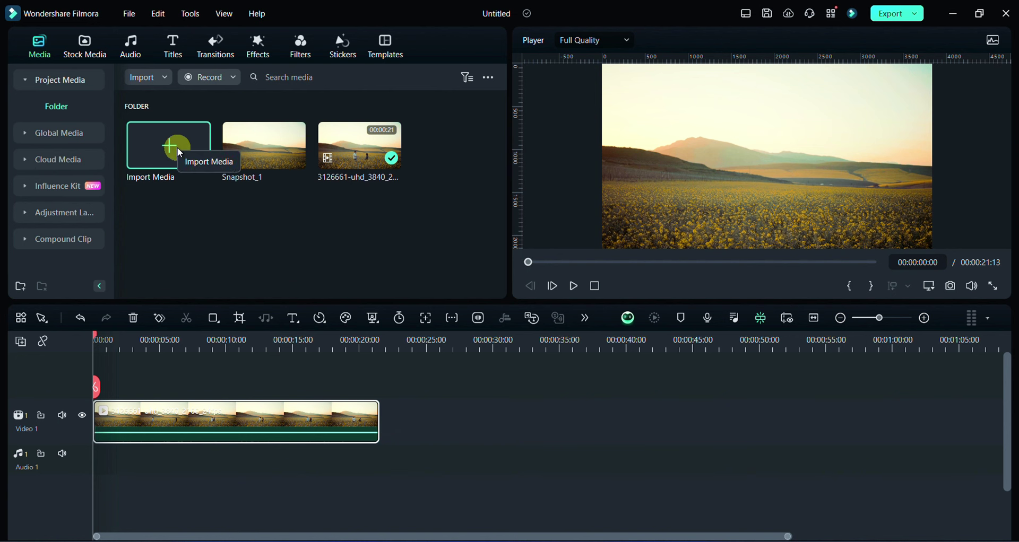
Step: Import the Firefly road image onto Video 2, extend it to 7:04, and open its mask options
click(169, 147)
drag(356, 159, 101, 387)
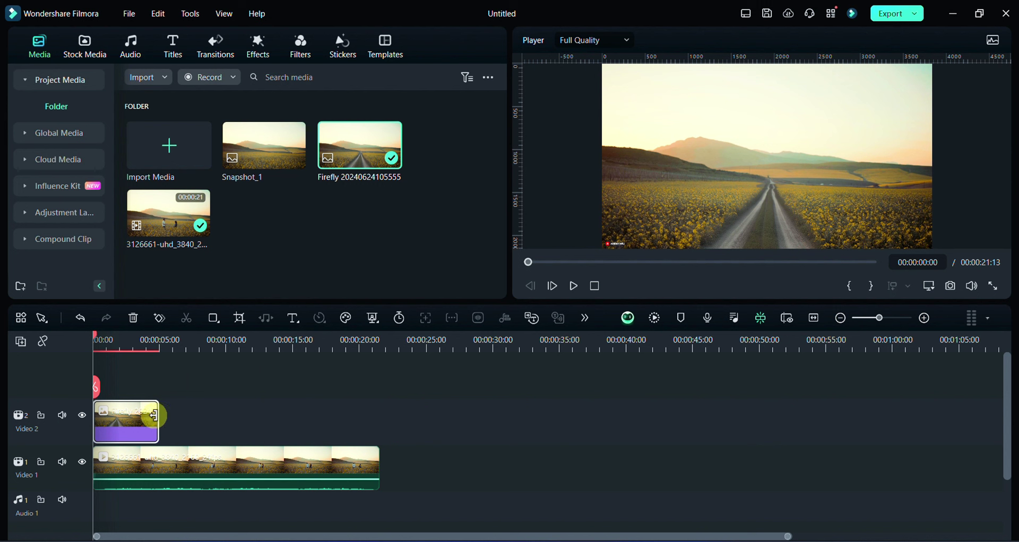
drag(156, 417, 178, 422)
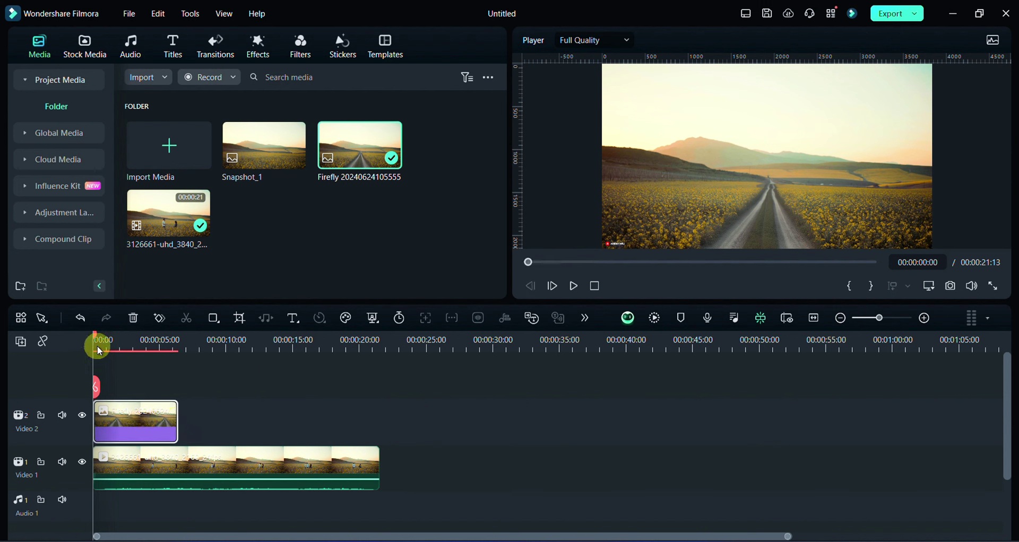
click(147, 414)
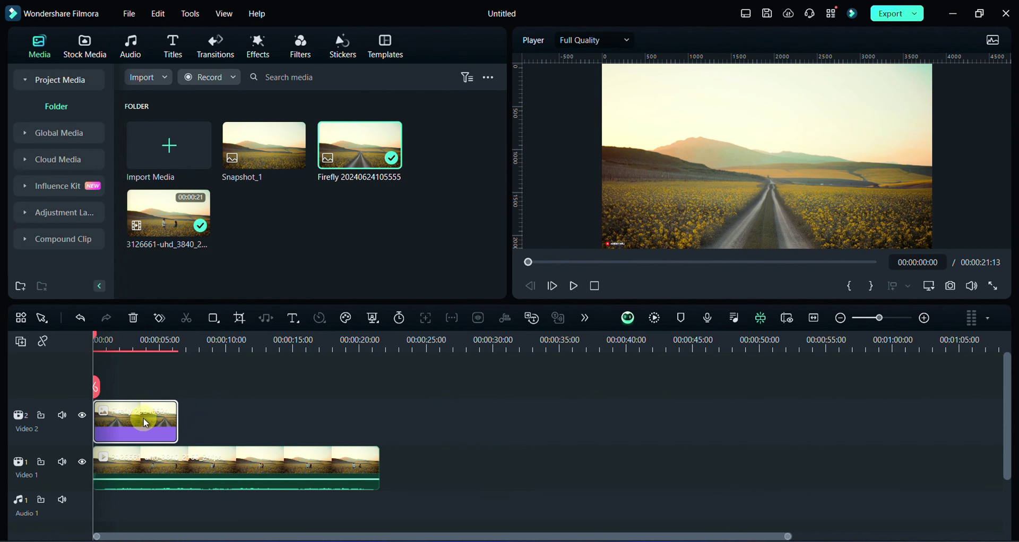
double_click(146, 423)
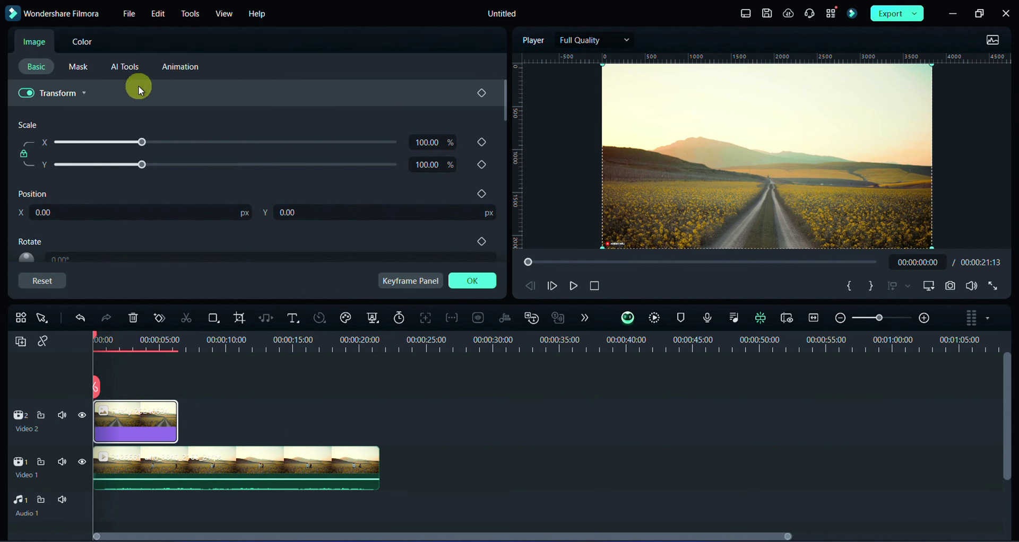
click(79, 69)
Step: Draw a closed four-point pen mask around the road, pulling the bottom points below the frame
click(116, 103)
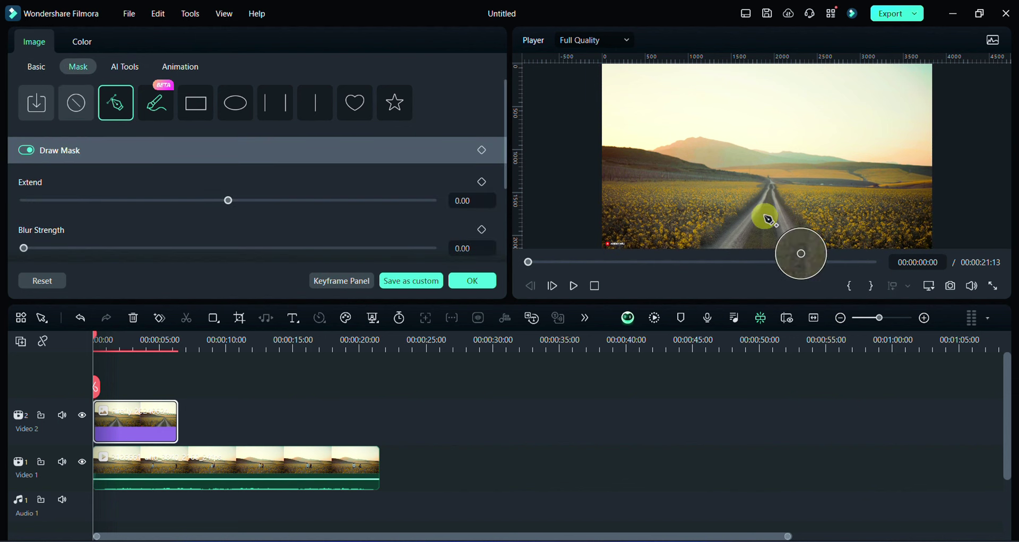
click(758, 183)
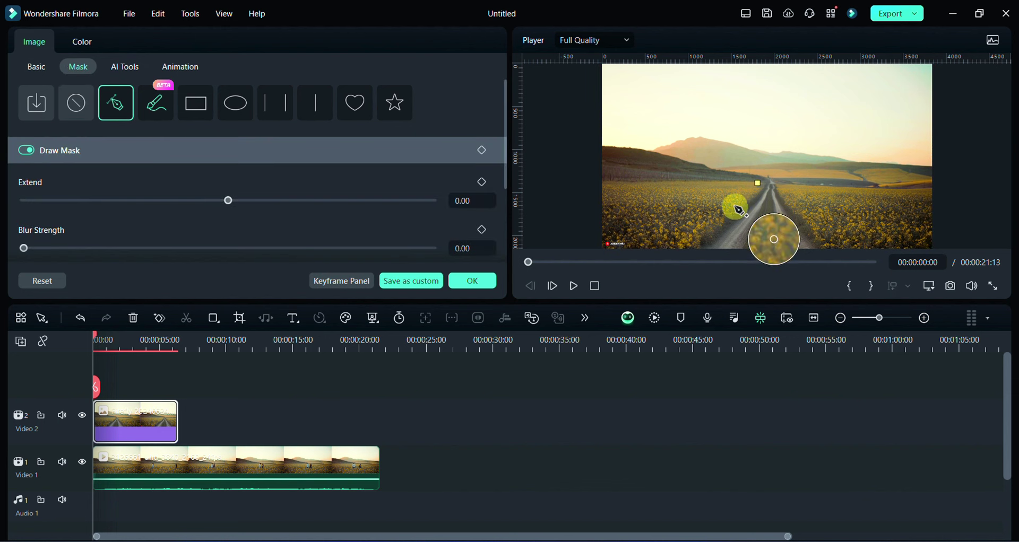
click(691, 245)
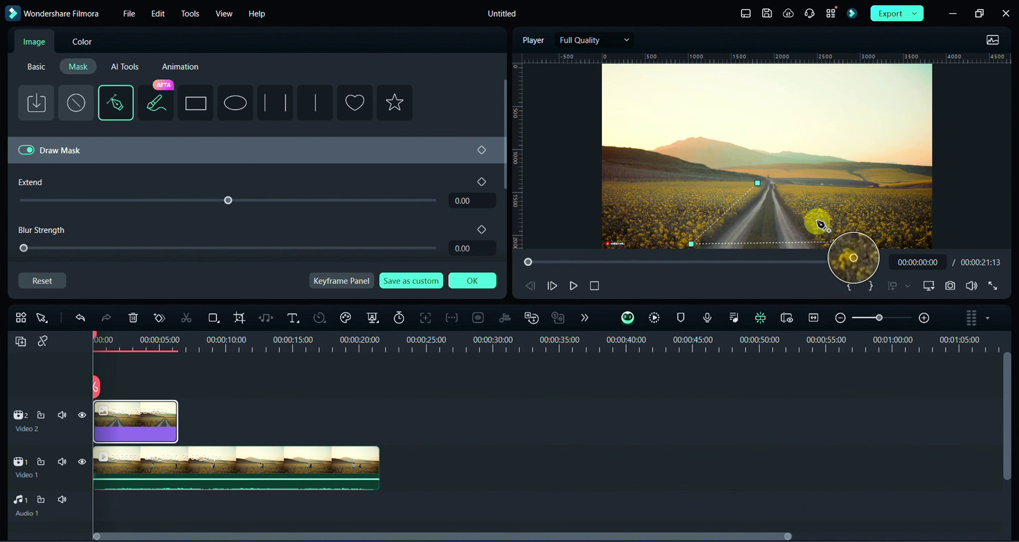
click(836, 242)
click(784, 181)
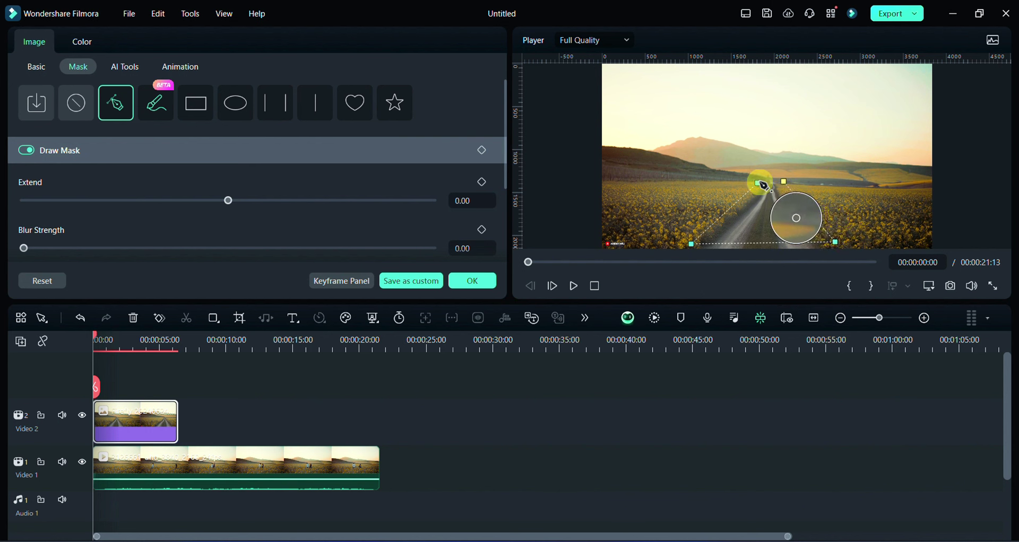
click(760, 183)
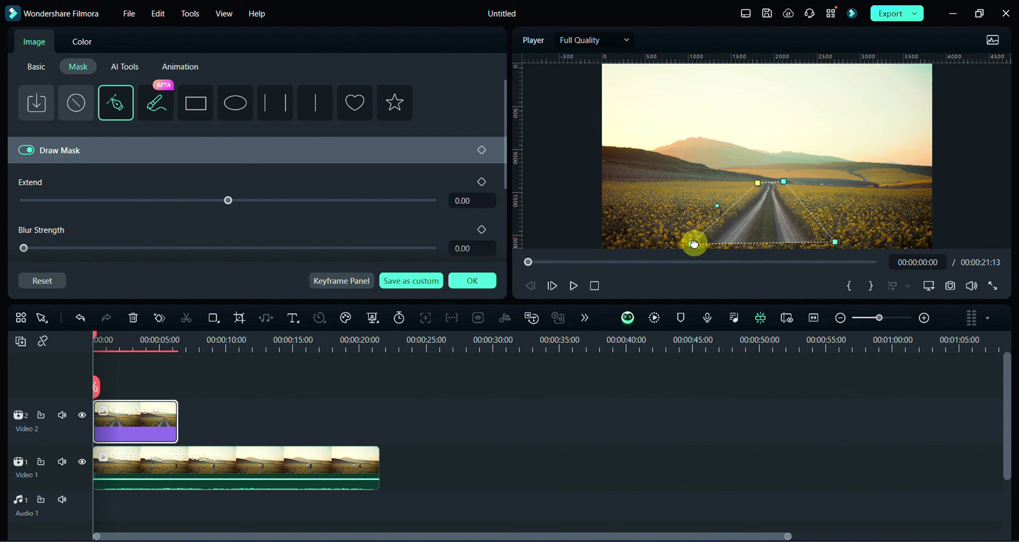
drag(692, 245, 690, 257)
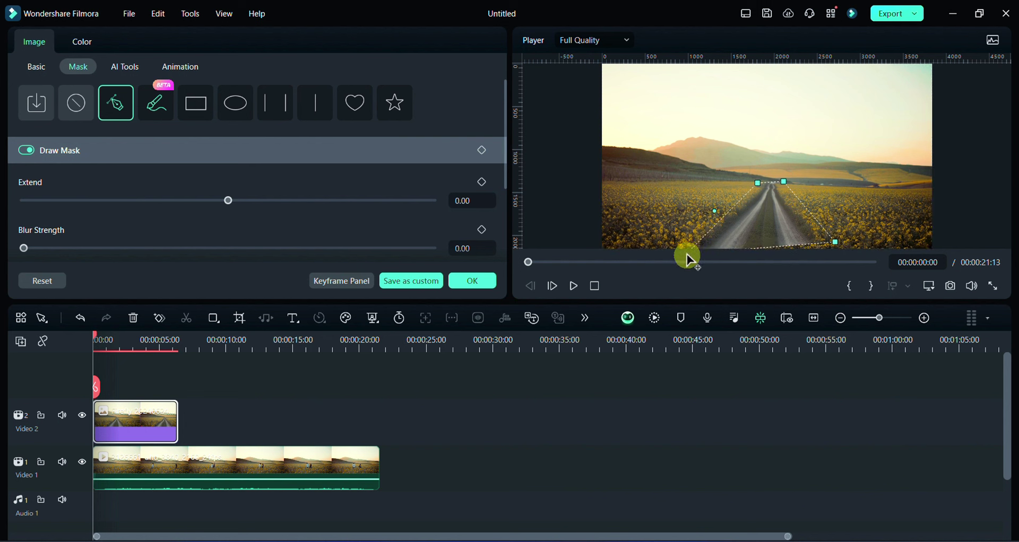
drag(836, 243, 842, 258)
drag(756, 183, 759, 179)
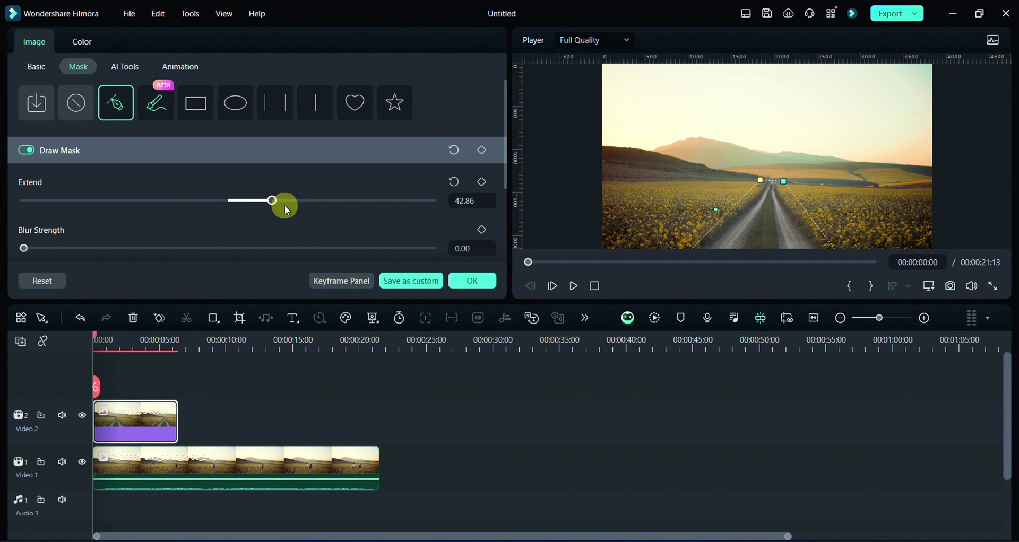
Step: Set the road mask to Extend 5.19 and Blur Strength 20.45, checking the blend at about four seconds
drag(285, 207, 221, 210)
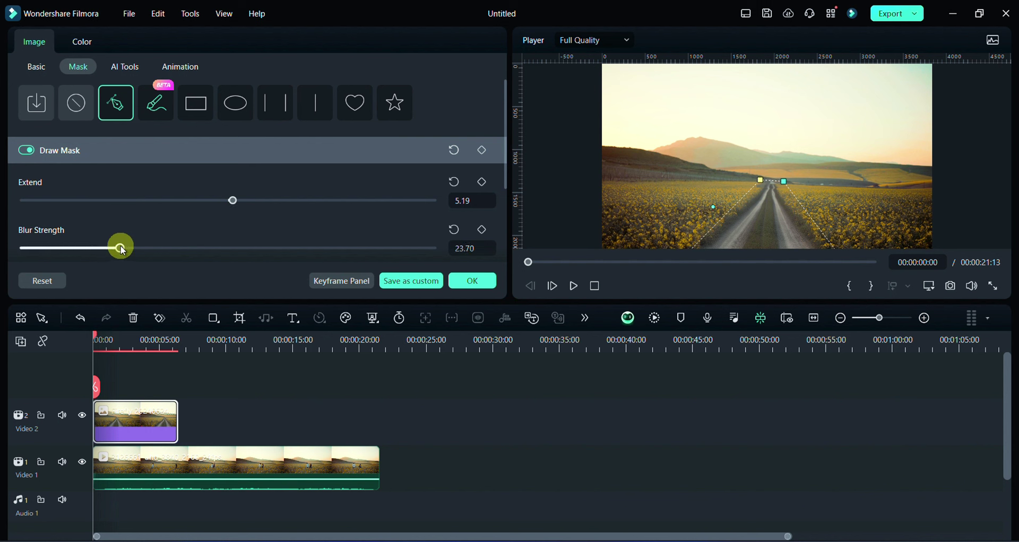
drag(148, 252, 106, 249)
drag(95, 341, 144, 368)
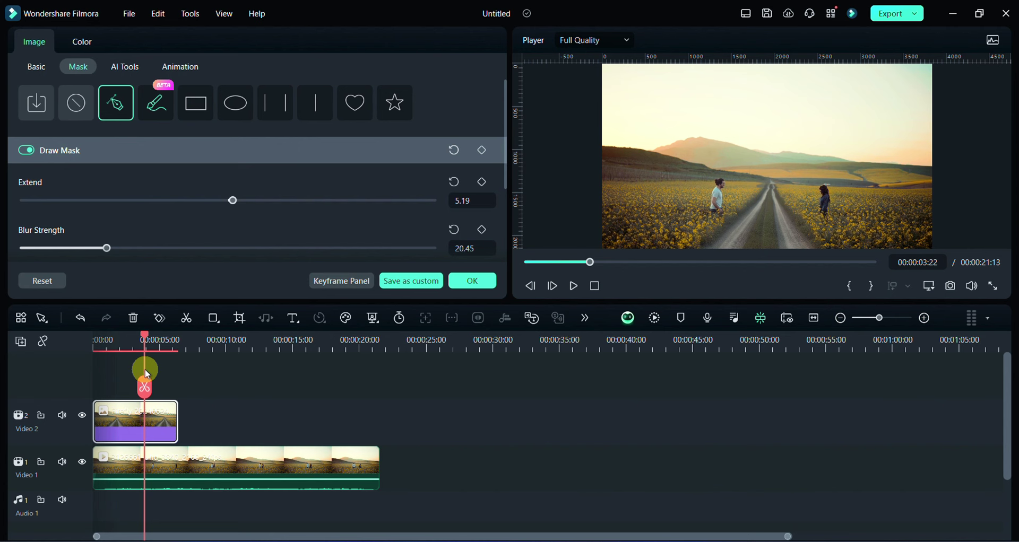
Step: Trim the road clip's end, then place the Firefly mountain-sky image on Video 3 and open its properties
click(144, 389)
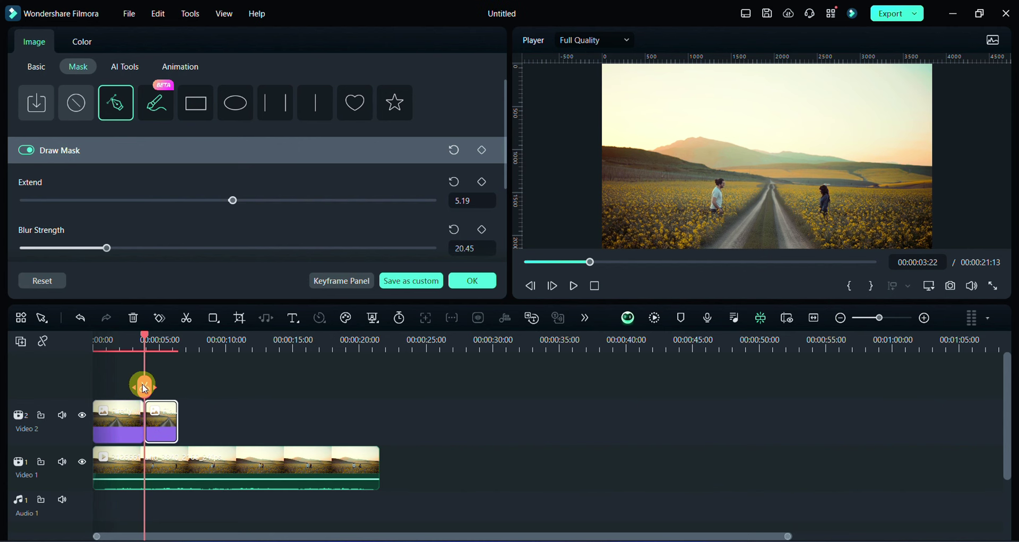
click(137, 319)
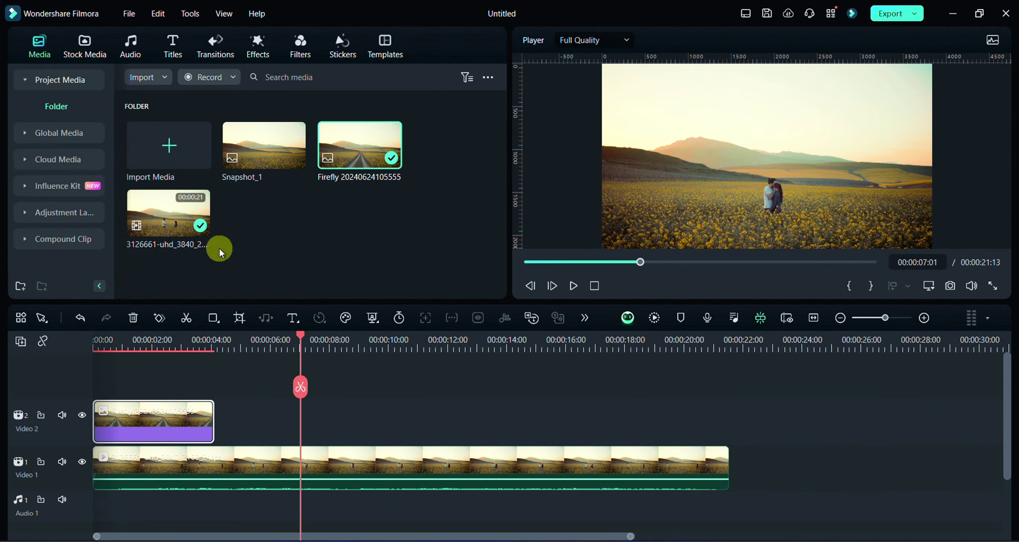
click(164, 141)
click(383, 263)
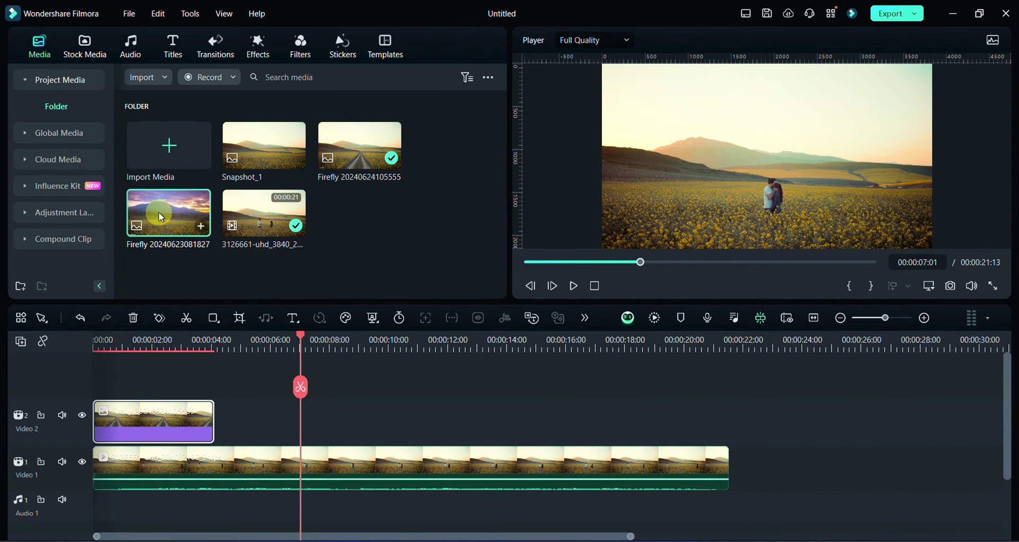
drag(162, 218, 89, 392)
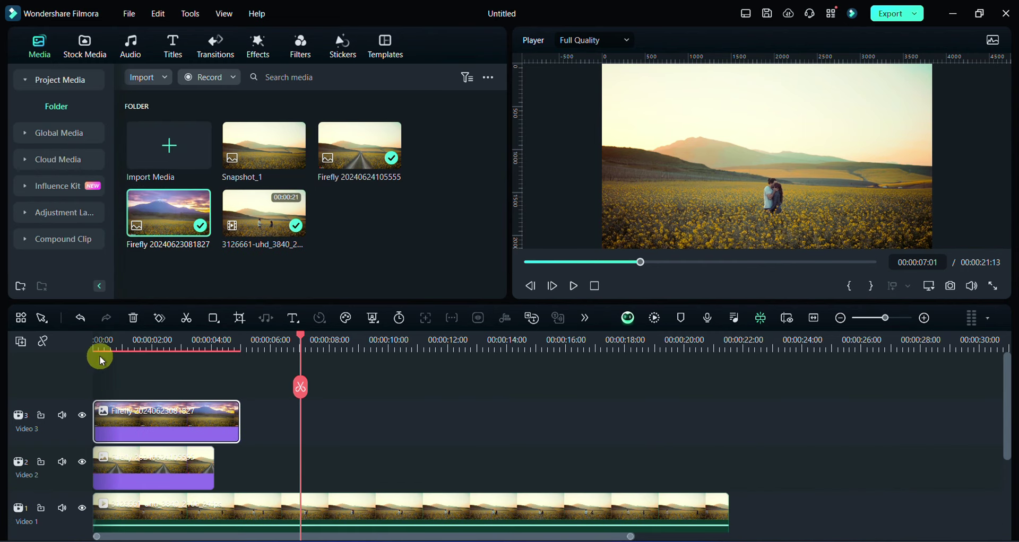
click(104, 346)
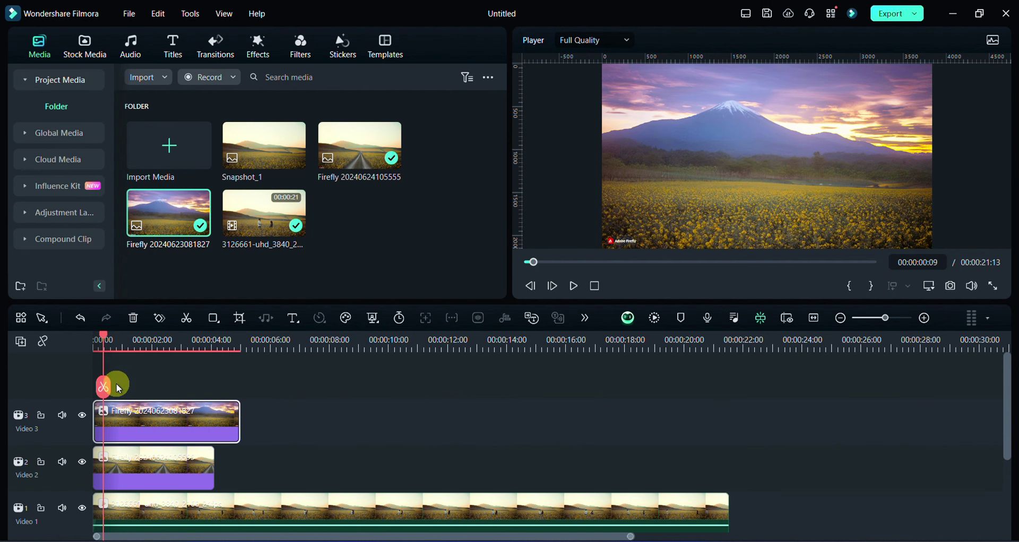
double_click(142, 420)
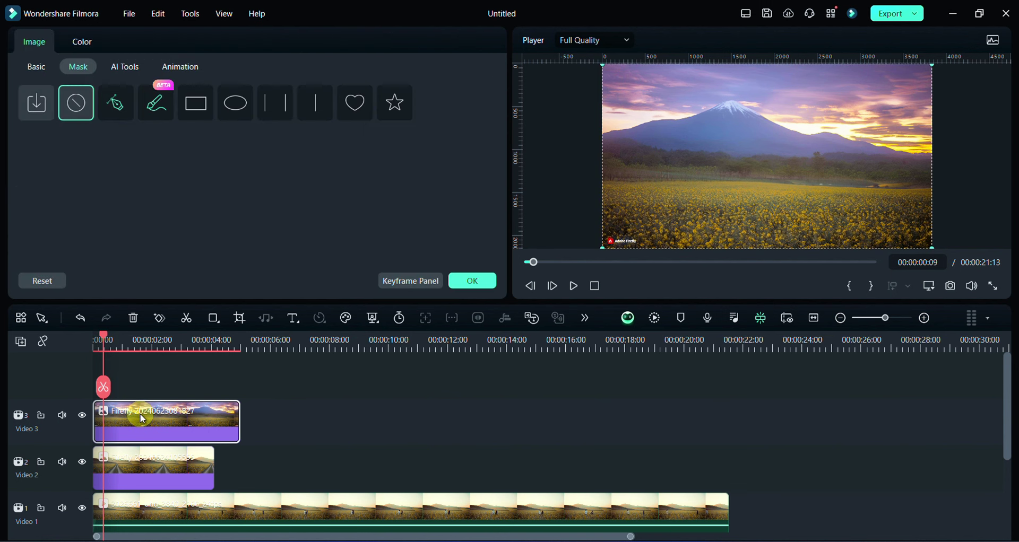
Step: Draw a closed four-point pen mask covering the mountain image from the top down to the horizon
click(118, 109)
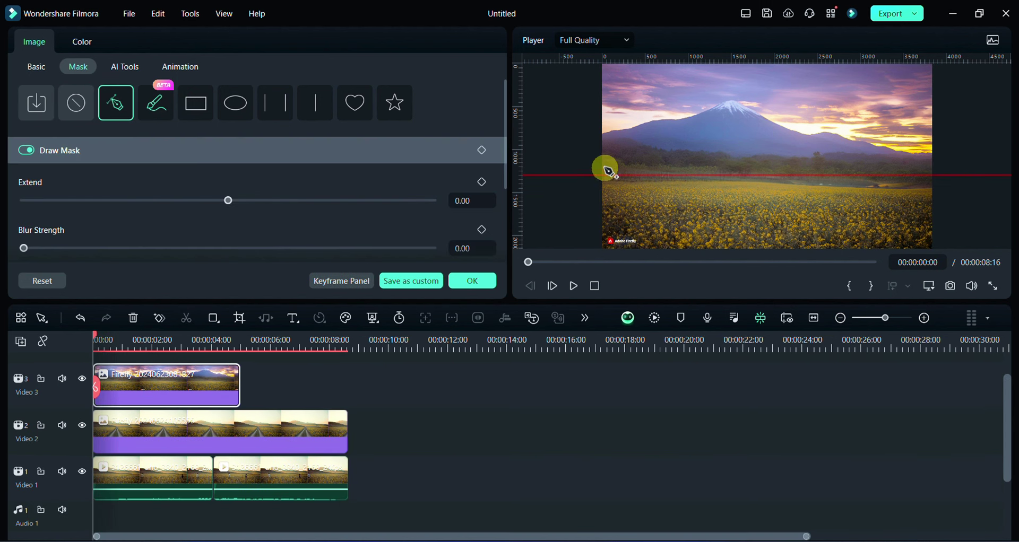
click(603, 173)
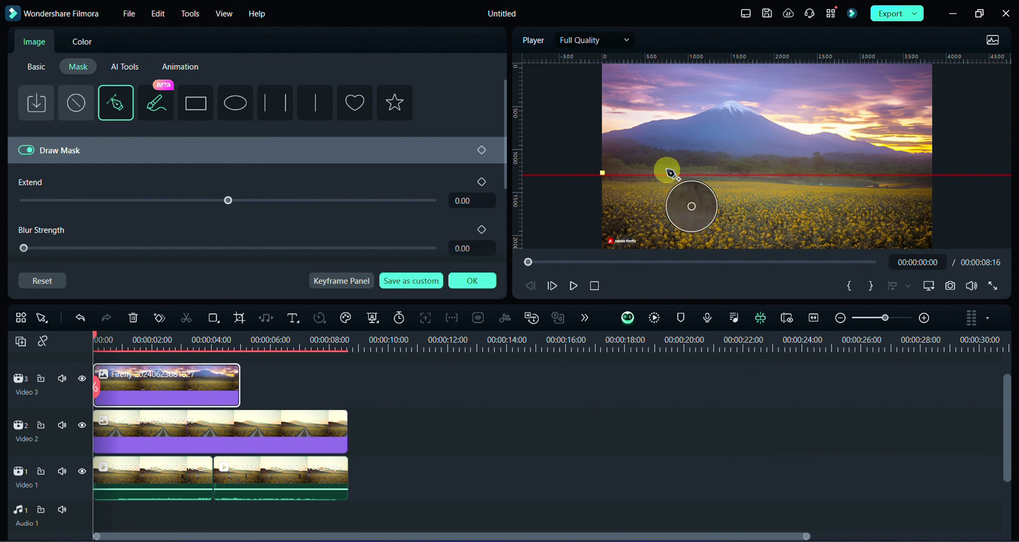
click(933, 174)
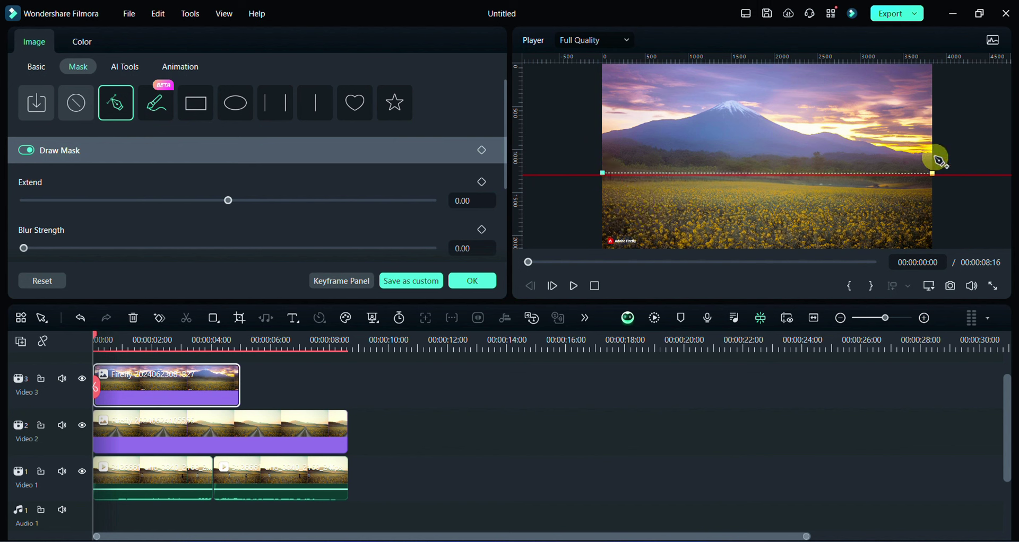
click(928, 68)
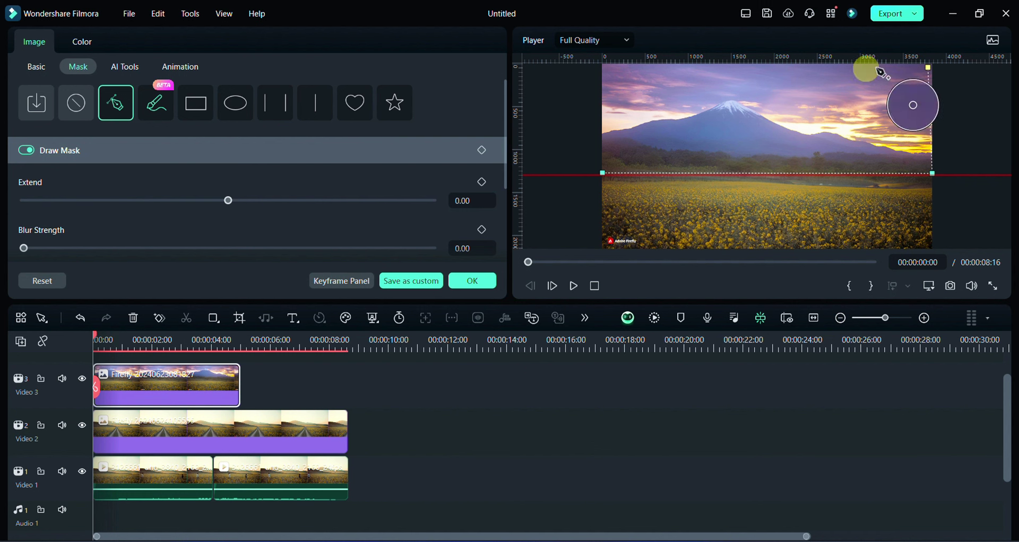
click(605, 66)
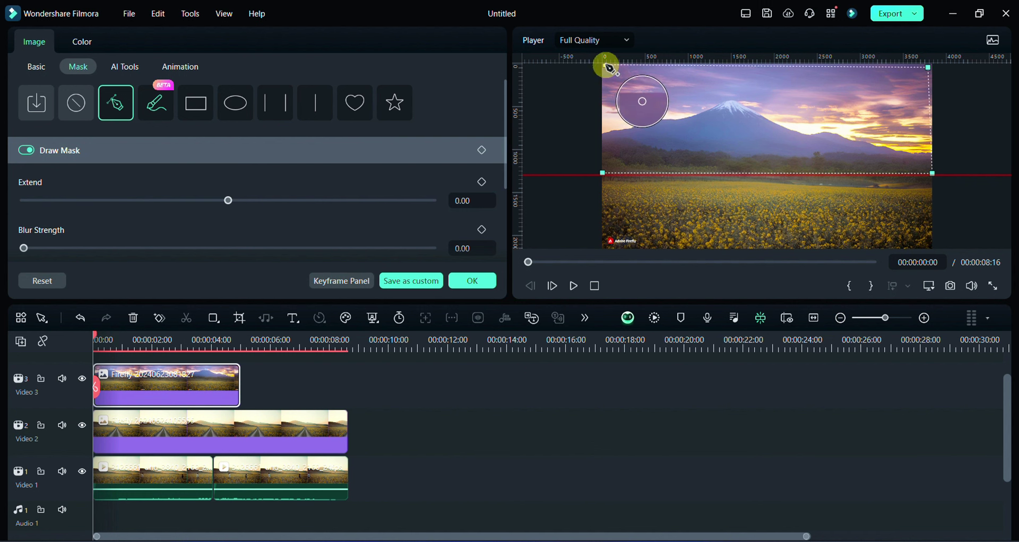
click(603, 174)
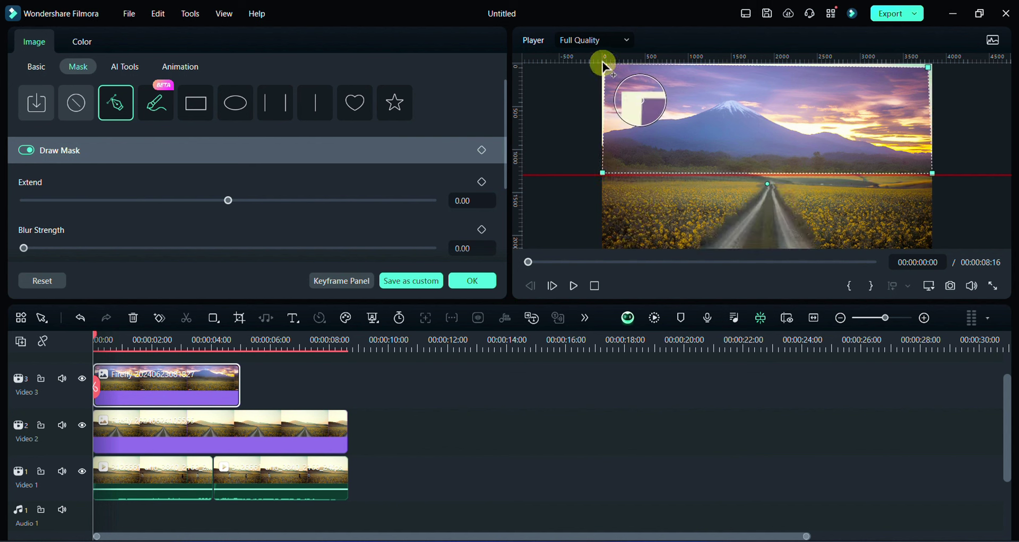
Step: Stretch the mask's corners past the image and add anchors so its lower edge follows the horizon
drag(606, 67, 601, 63)
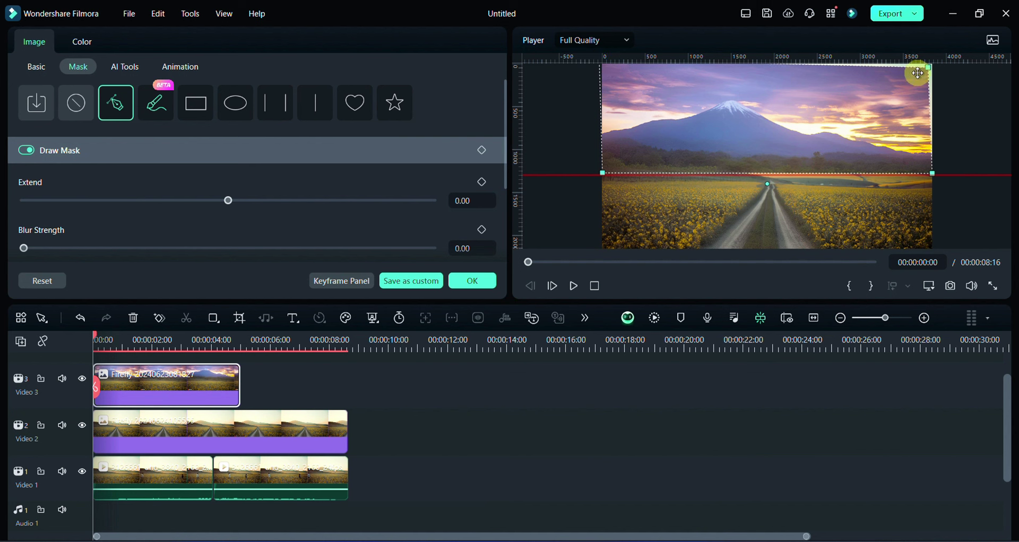
drag(928, 68, 940, 62)
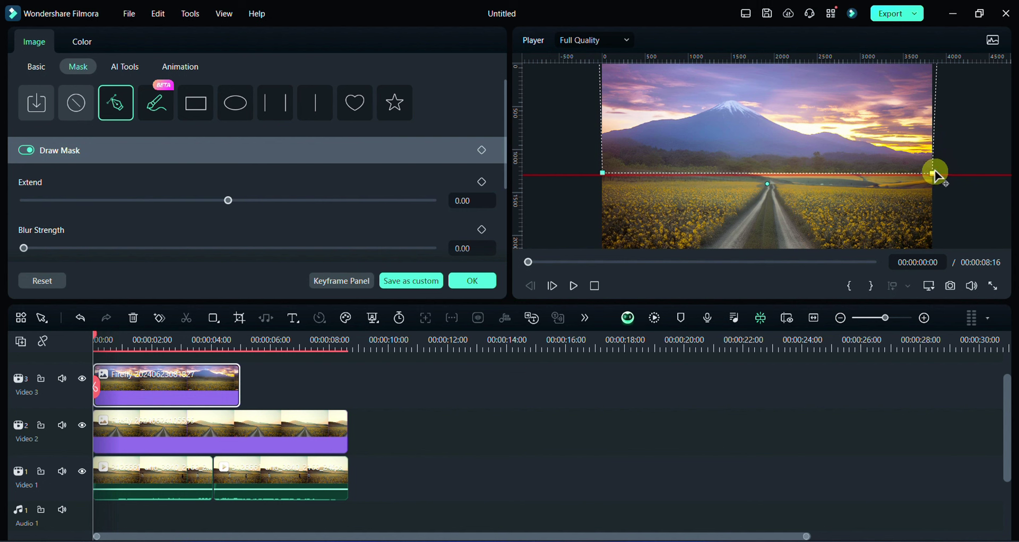
drag(933, 174, 935, 173)
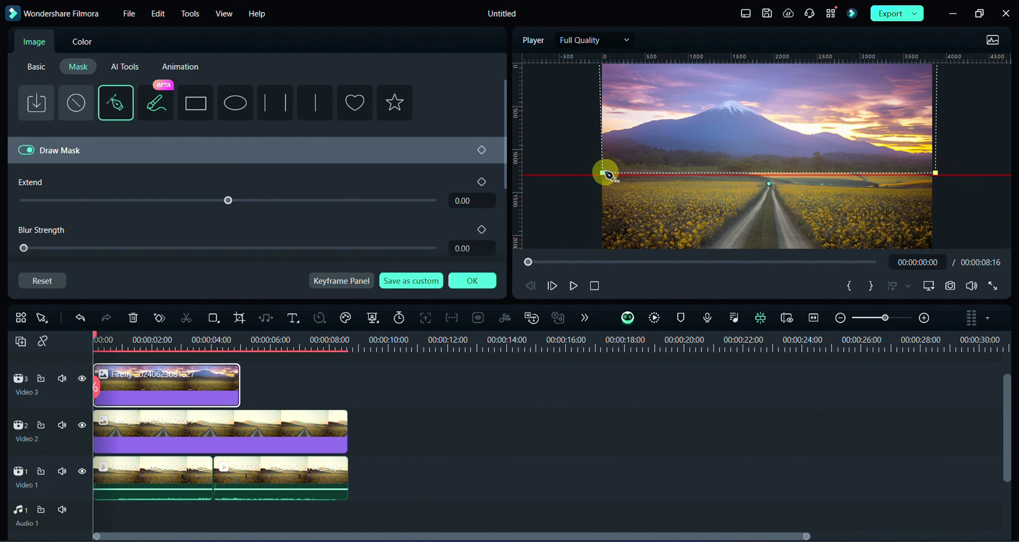
drag(605, 173, 600, 162)
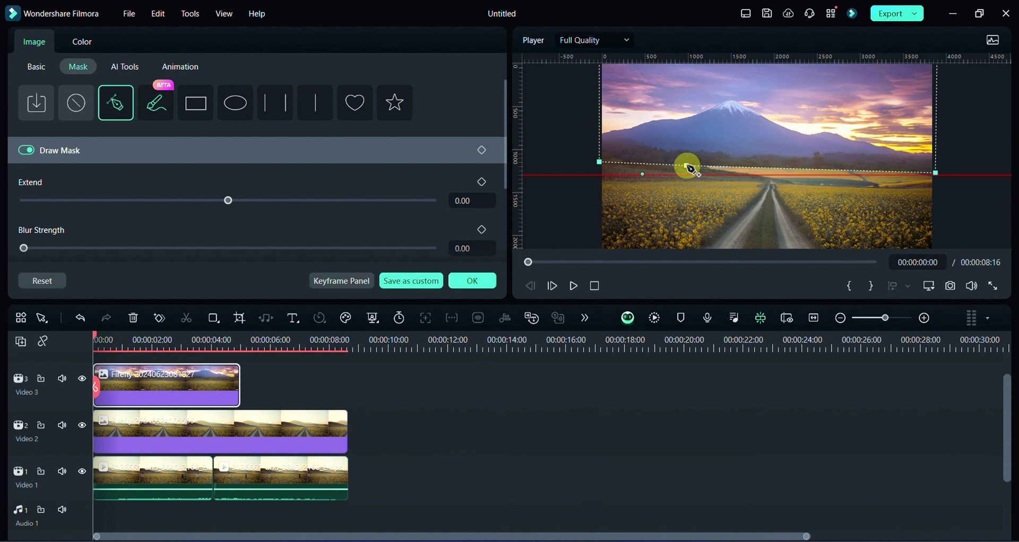
drag(690, 165, 694, 172)
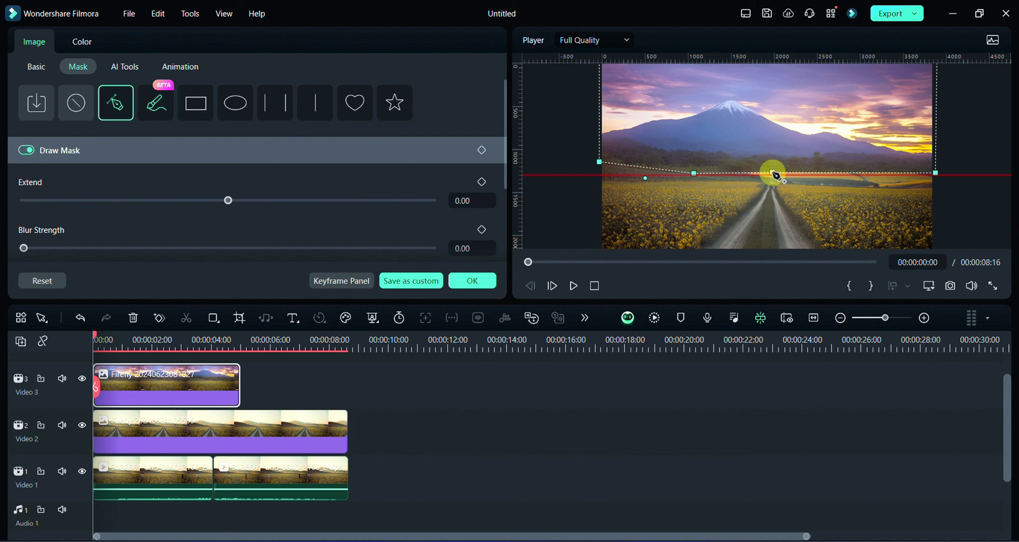
drag(772, 173, 772, 179)
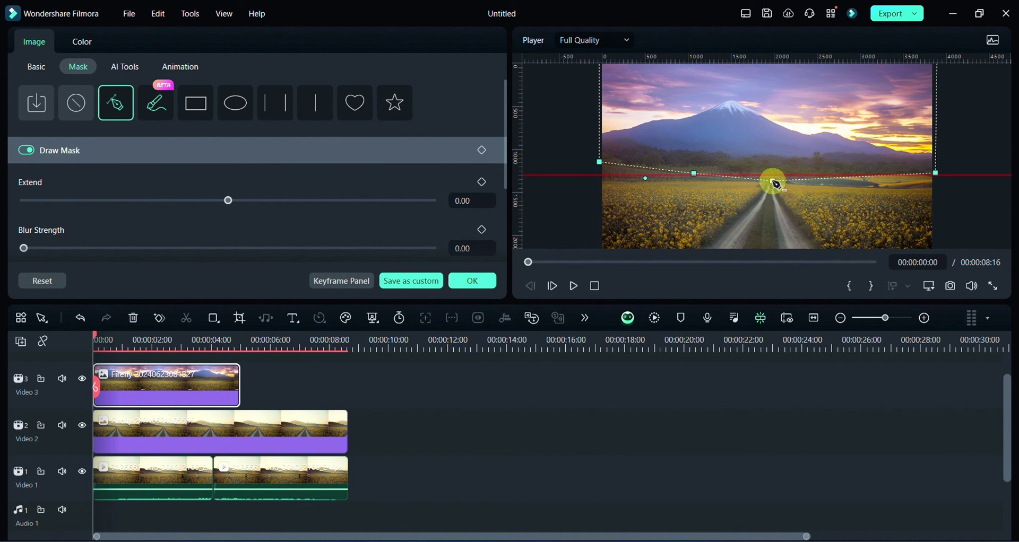
click(856, 176)
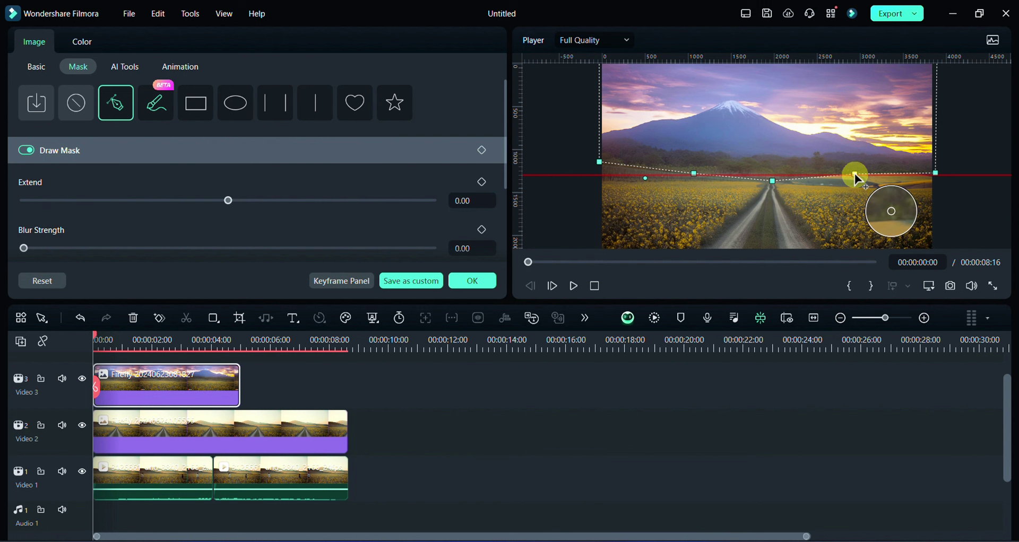
drag(854, 174, 855, 179)
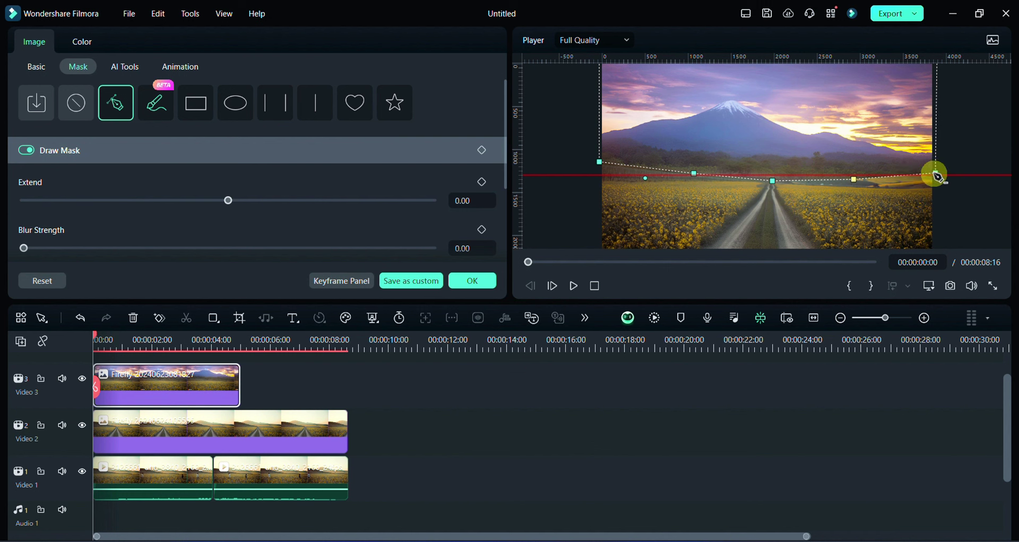
drag(937, 178, 937, 178)
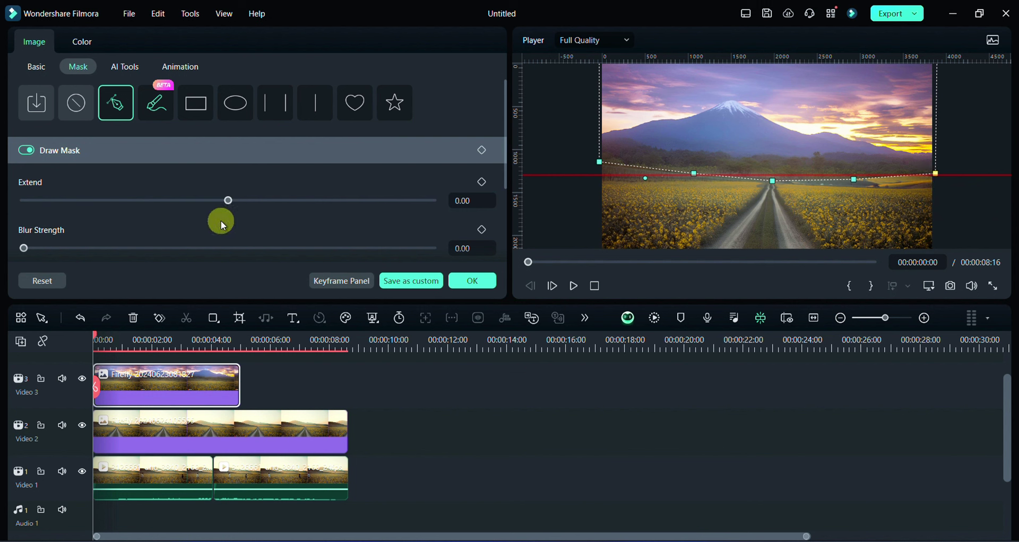
Step: Raise the sky mask's Extend and Blur Strength, then play the composite to review the blend
drag(228, 201, 246, 202)
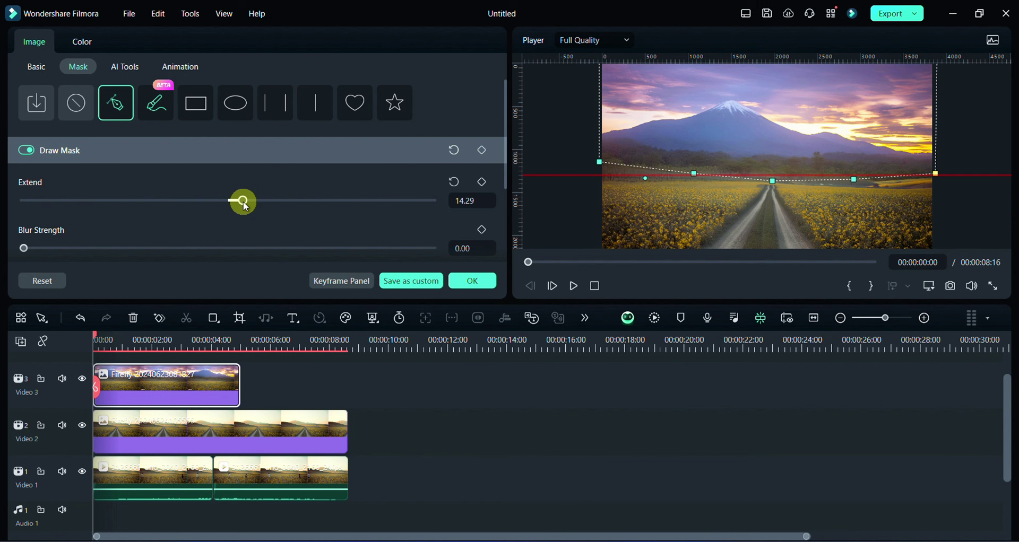
drag(243, 202, 239, 209)
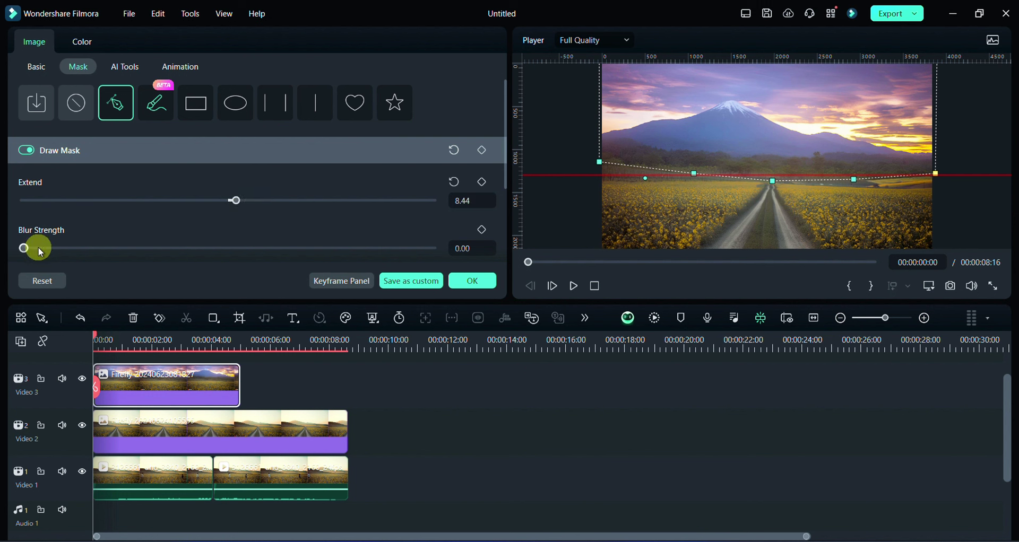
drag(41, 253, 78, 254)
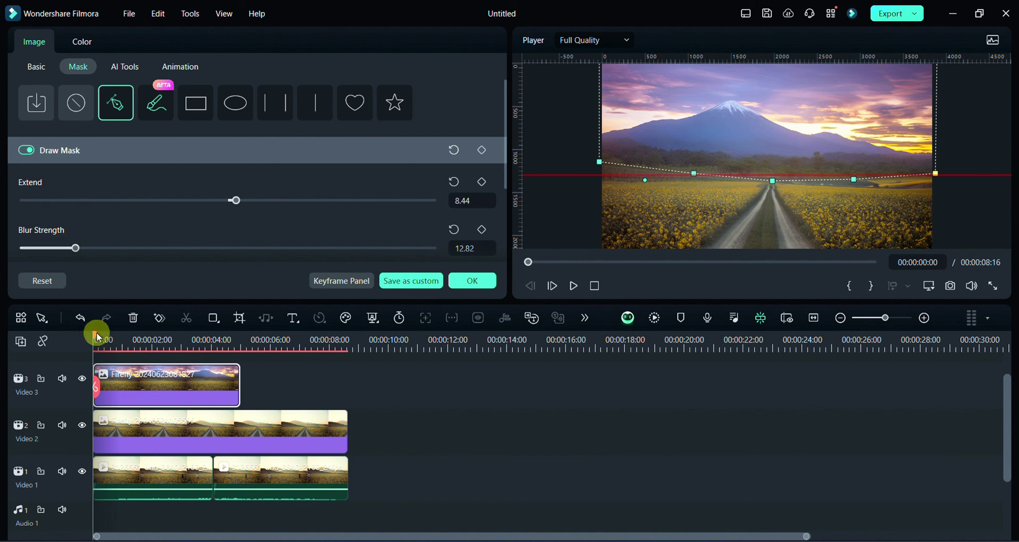
drag(98, 338, 126, 350)
drag(246, 204, 249, 204)
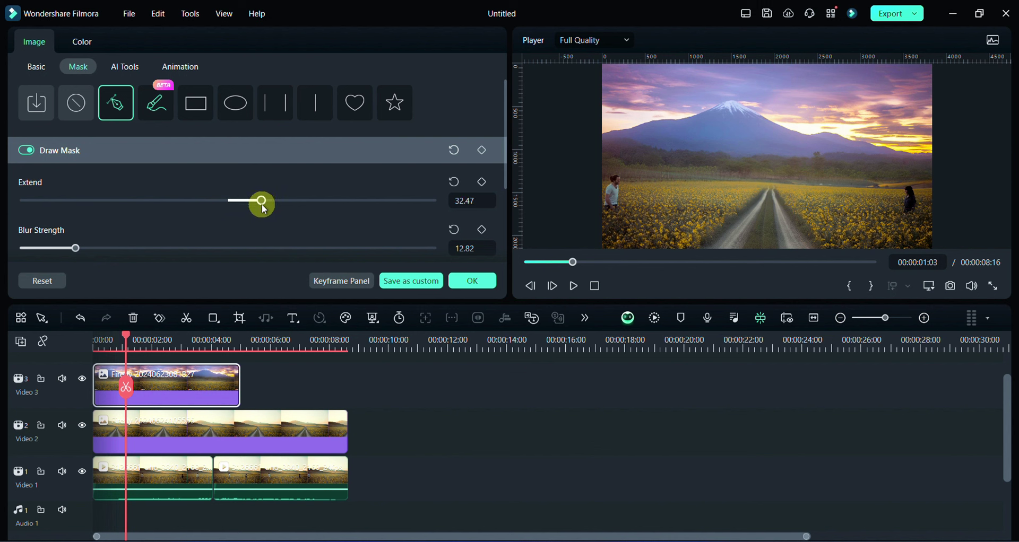
drag(76, 248, 128, 250)
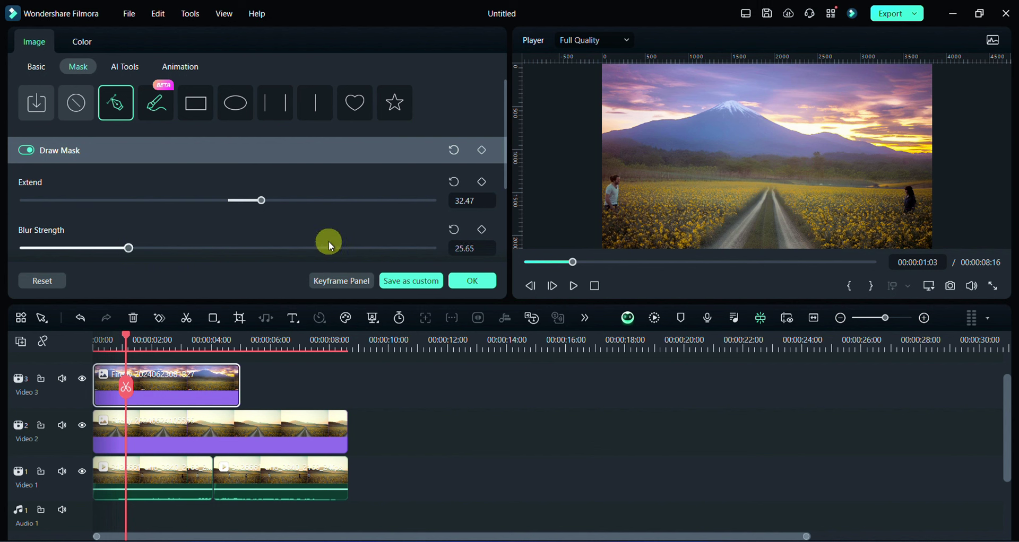
click(570, 287)
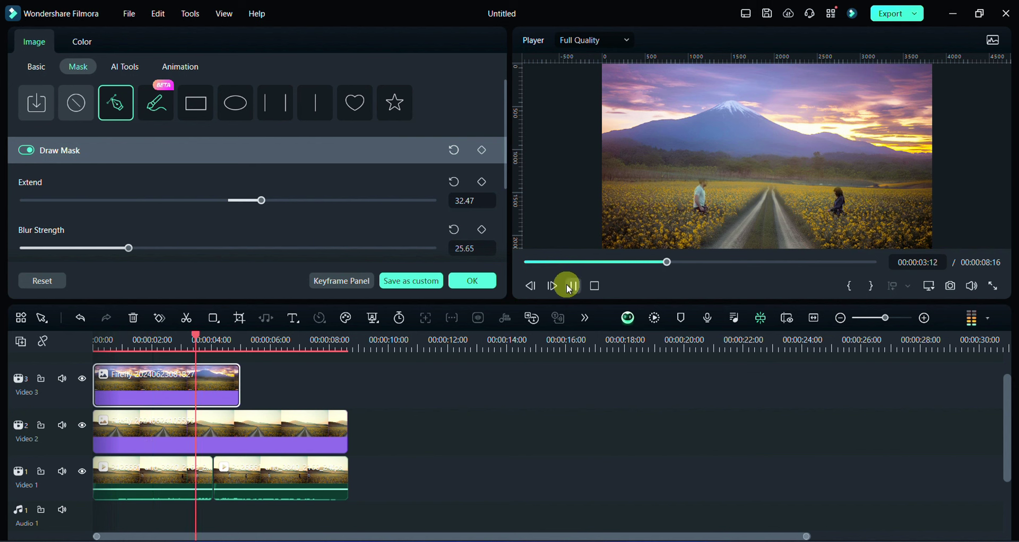
click(572, 287)
Step: Fine-tune the mask to Blur Strength 17.37 and Extend 16.88, rechecking the horizon edge in playback
click(674, 170)
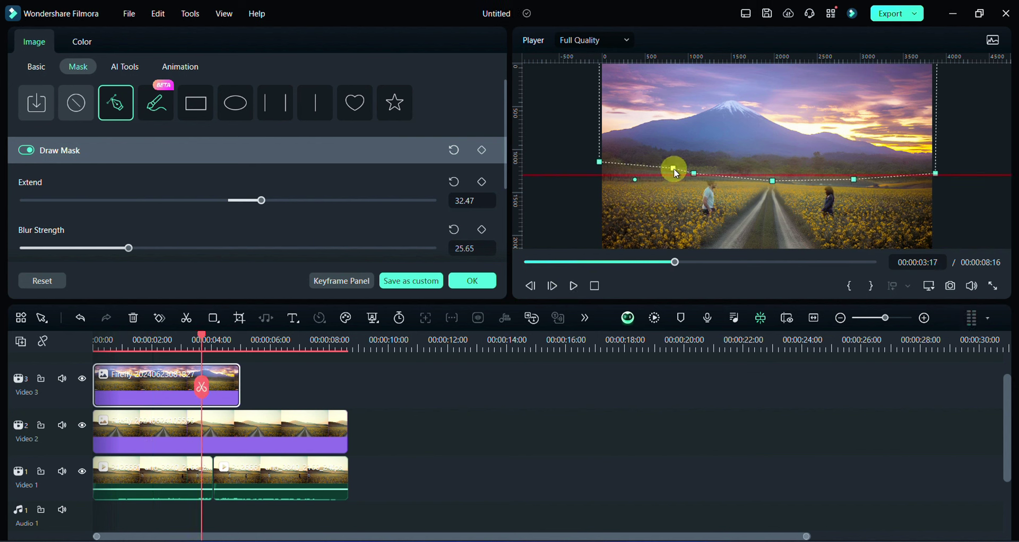
mouse_move(118, 253)
mouse_down()
mouse_move(23, 262)
mouse_move(76, 255)
mouse_up()
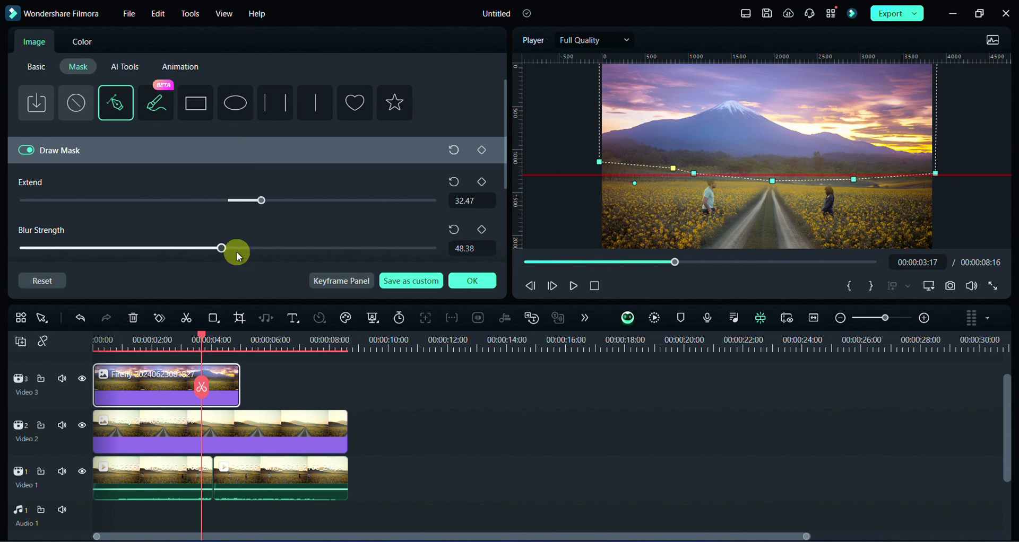
mouse_move(234, 255)
mouse_down()
mouse_move(46, 260)
mouse_move(94, 259)
mouse_up()
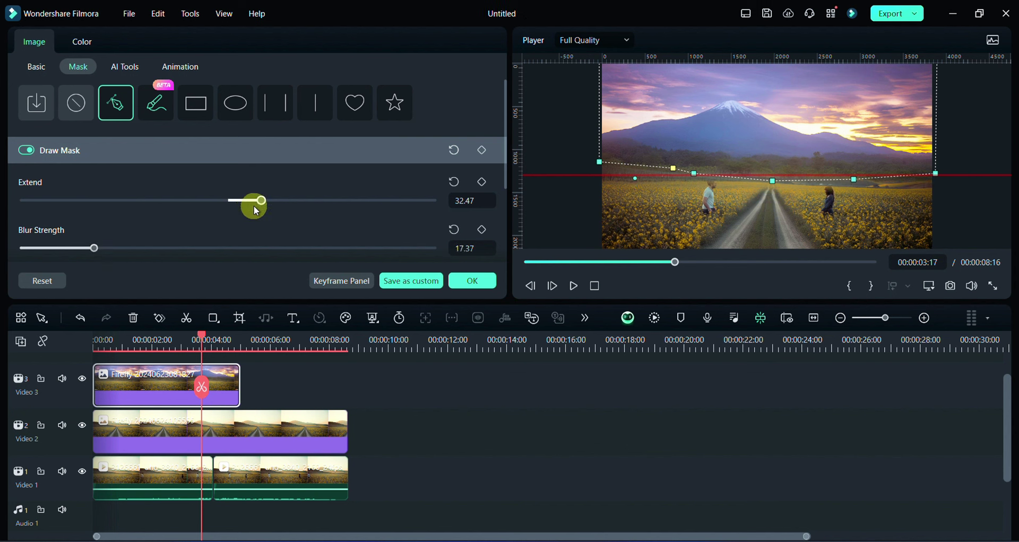
drag(262, 203, 248, 204)
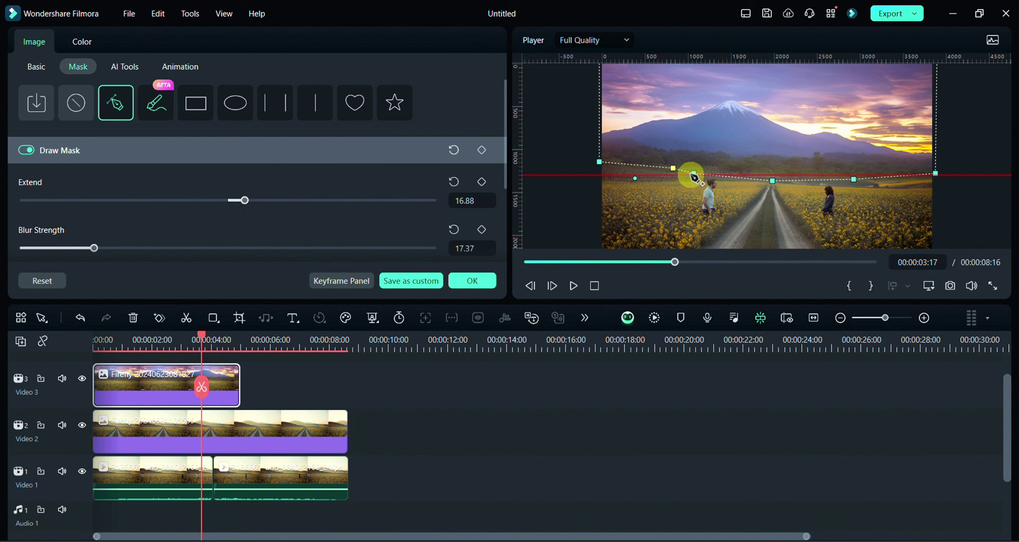
mouse_move(696, 175)
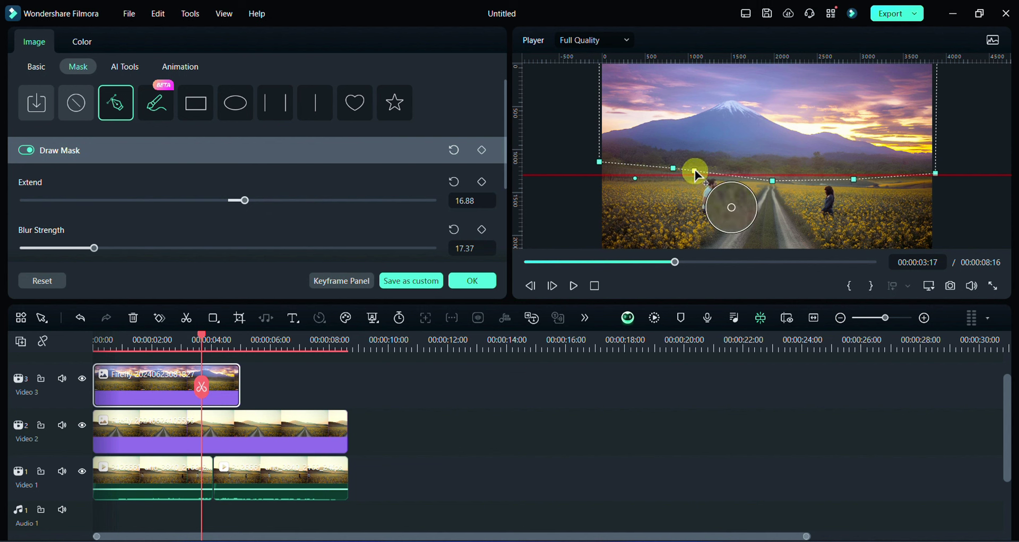
click(695, 171)
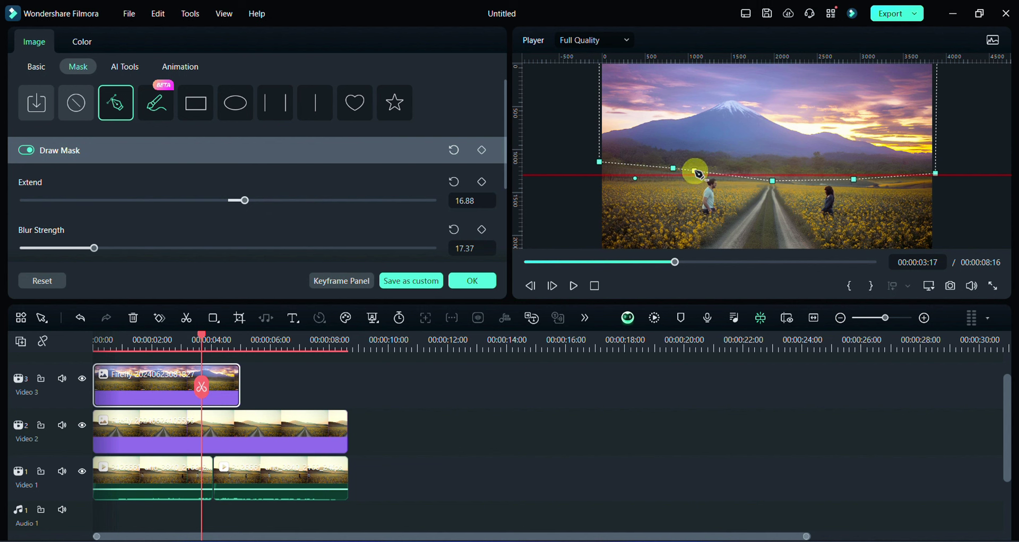
click(574, 287)
click(722, 176)
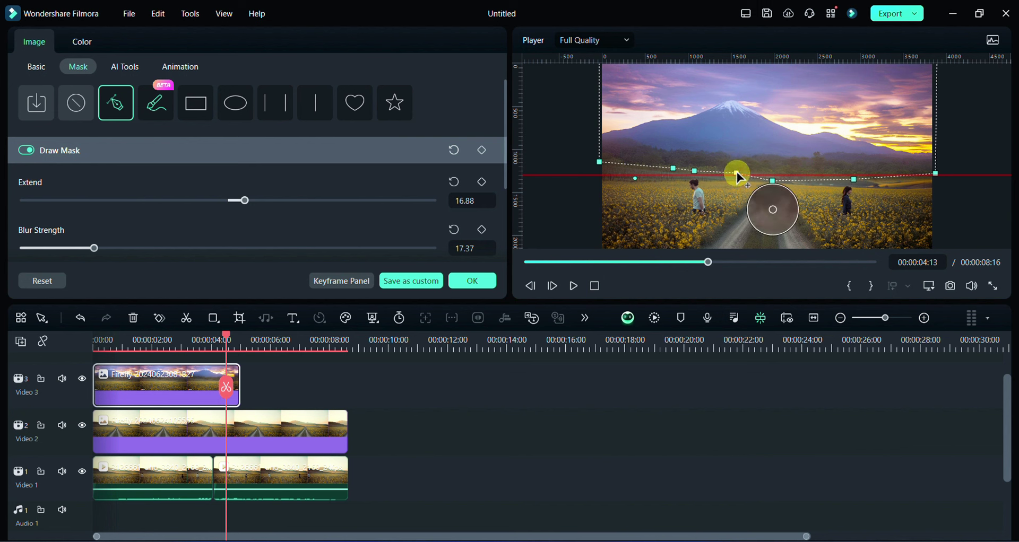
click(738, 173)
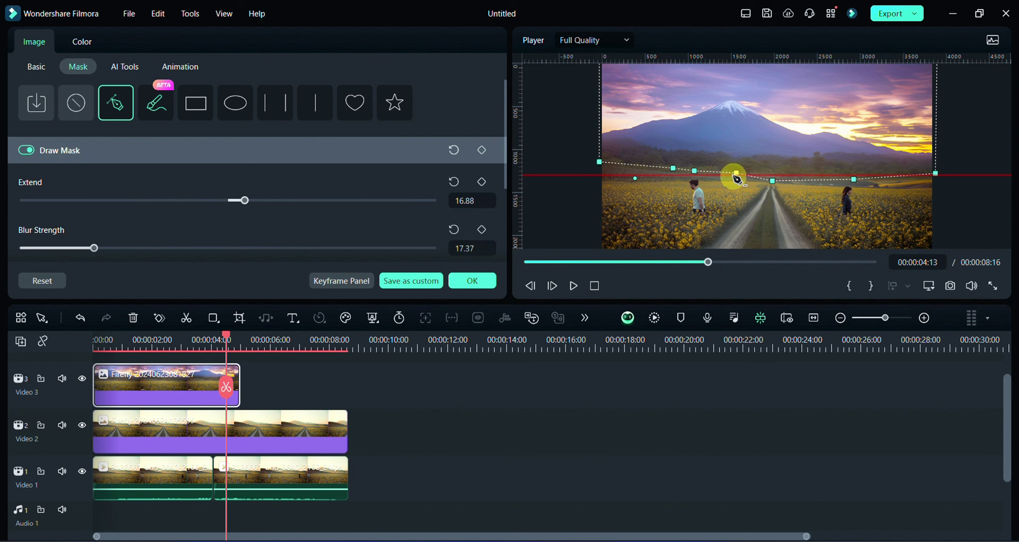
click(575, 285)
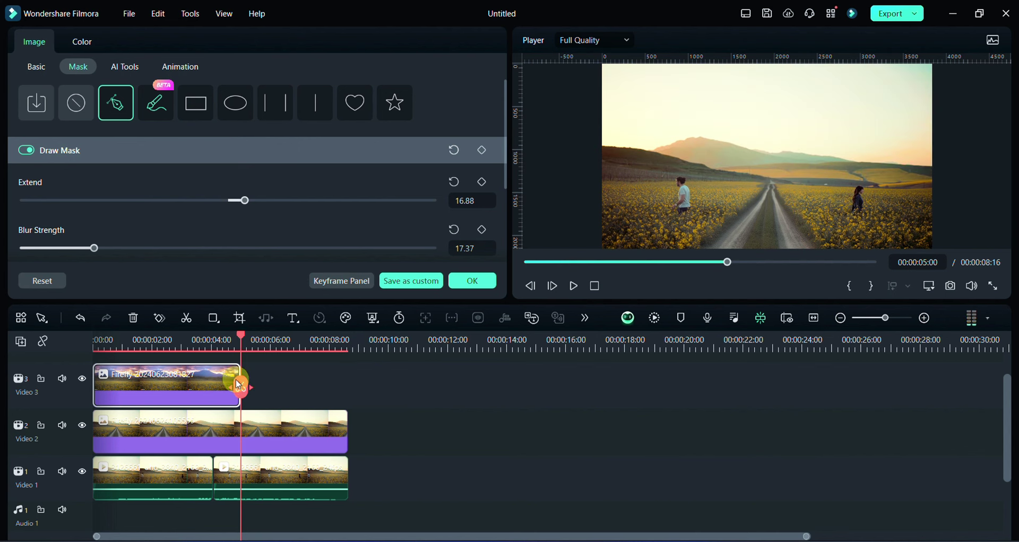
Step: Extend the sky clip to 00:00:08:16, preview the composite, return to 00:00:05:10 and confirm the mask
drag(240, 367, 513, 314)
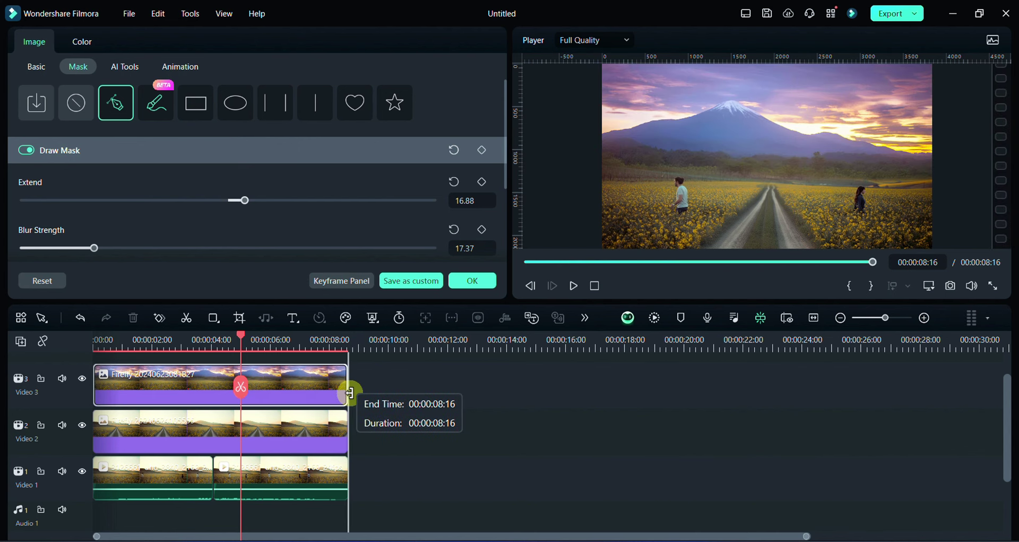
click(573, 285)
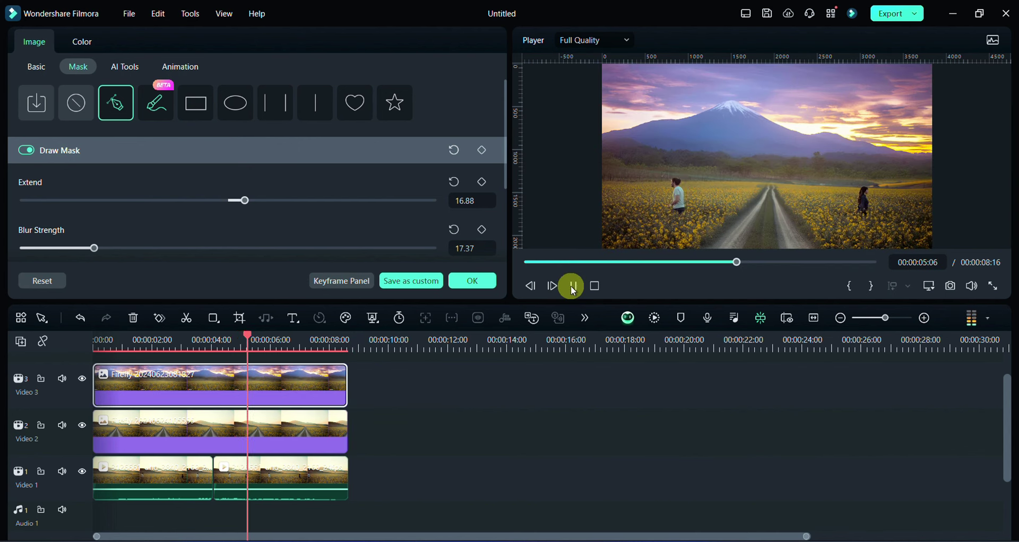
click(573, 287)
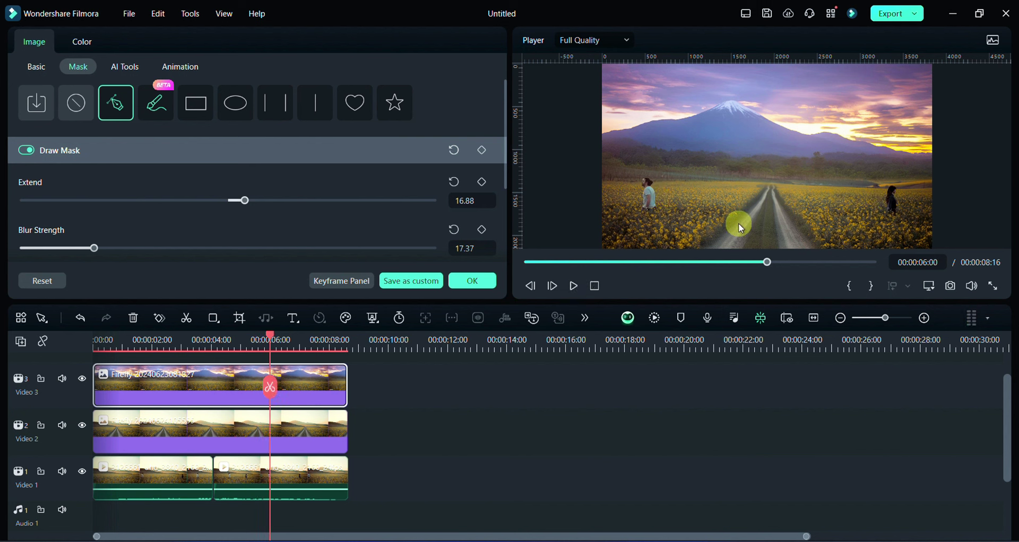
drag(276, 343, 250, 363)
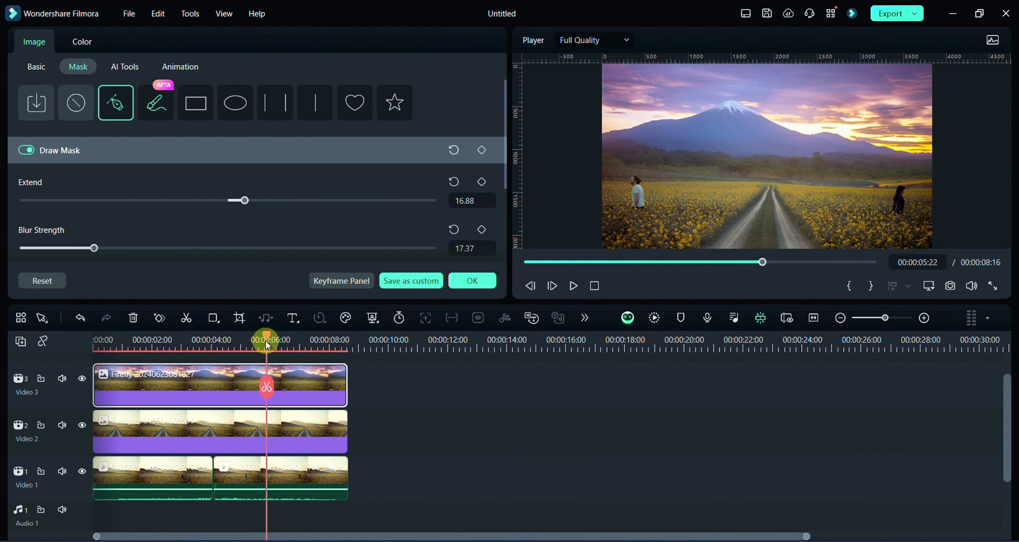
scroll(239, 396, up, 1)
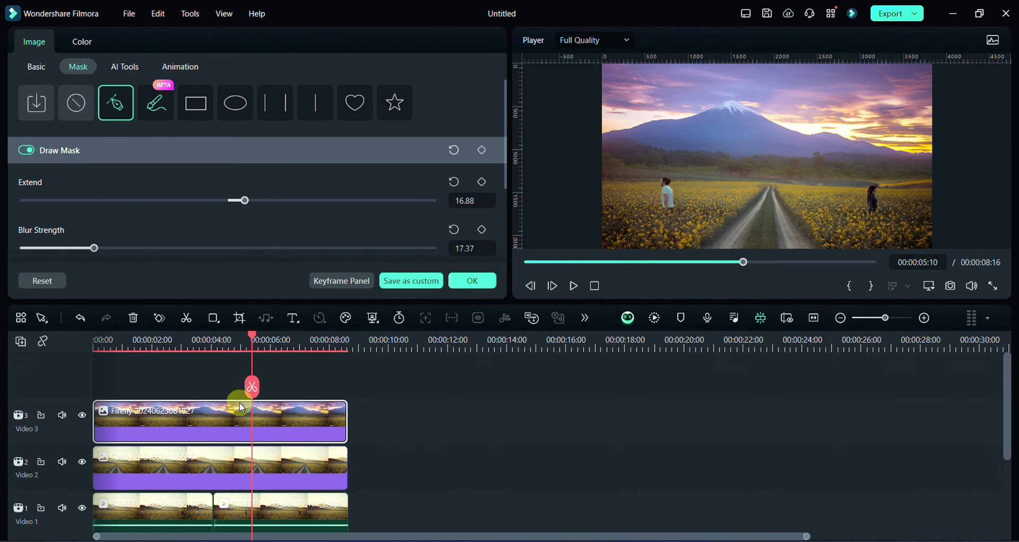
click(474, 281)
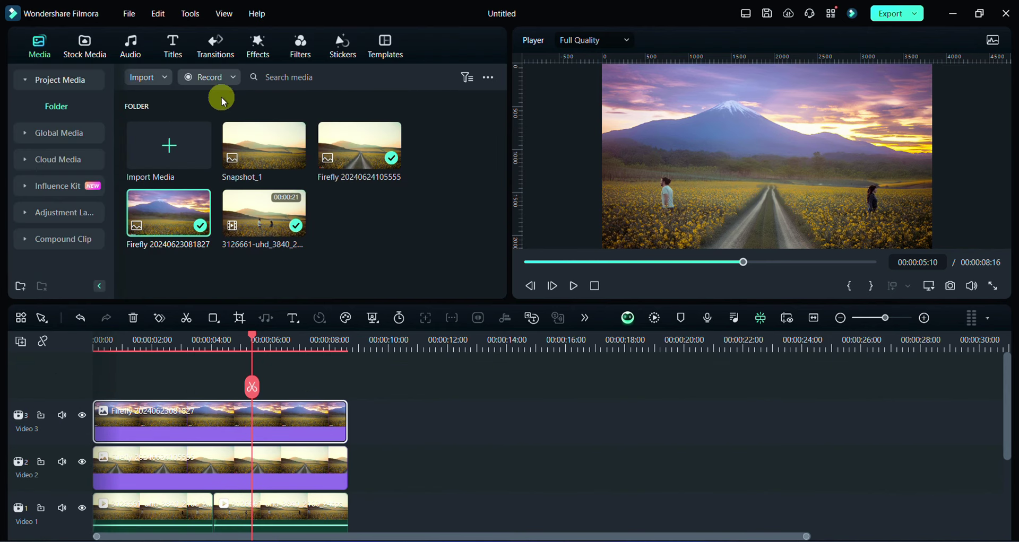
Step: Place an Adjustment Layer preset on a new track above Video 3 and extend it to 00:00:08:16
click(54, 218)
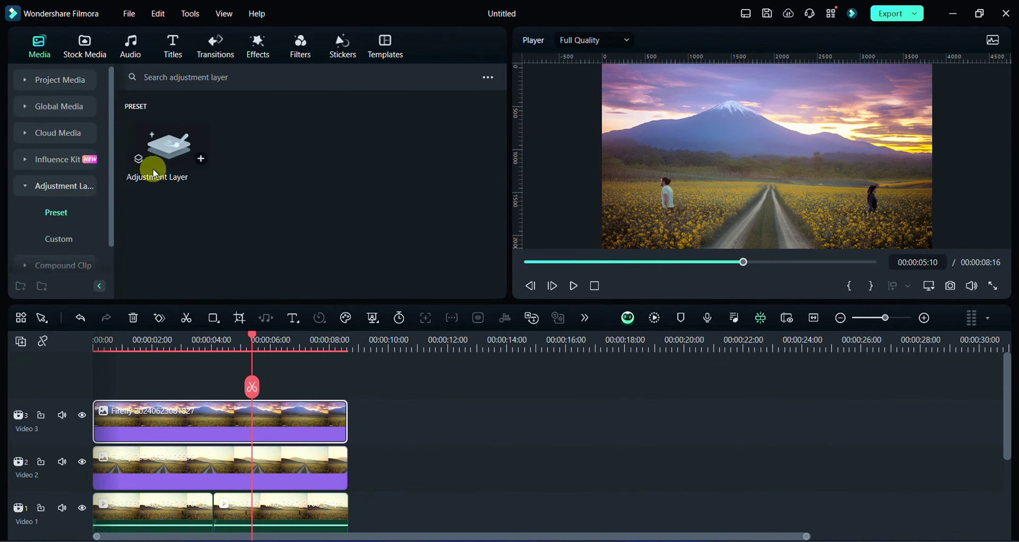
mouse_move(173, 153)
mouse_down()
mouse_move(141, 390)
mouse_move(86, 403)
mouse_up()
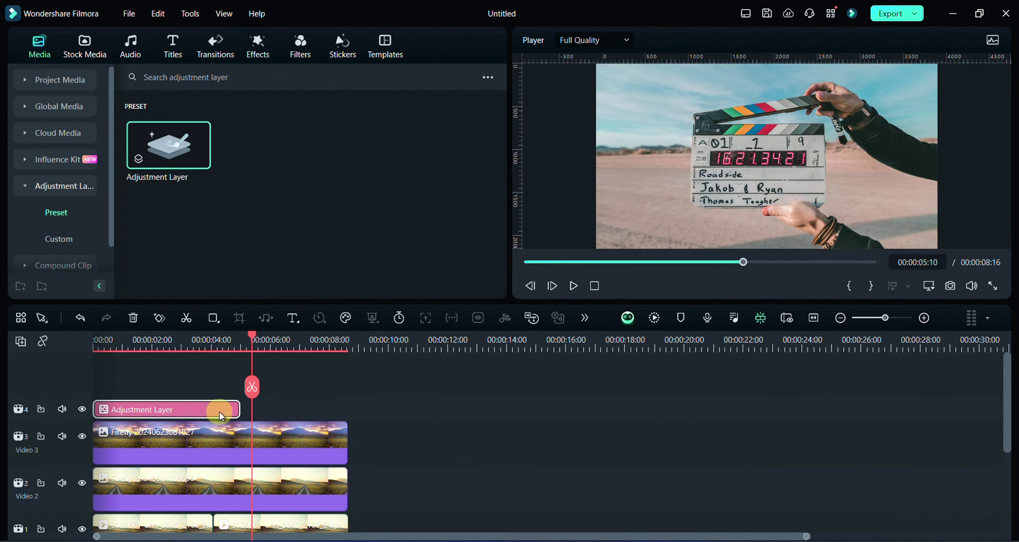
drag(239, 409, 348, 410)
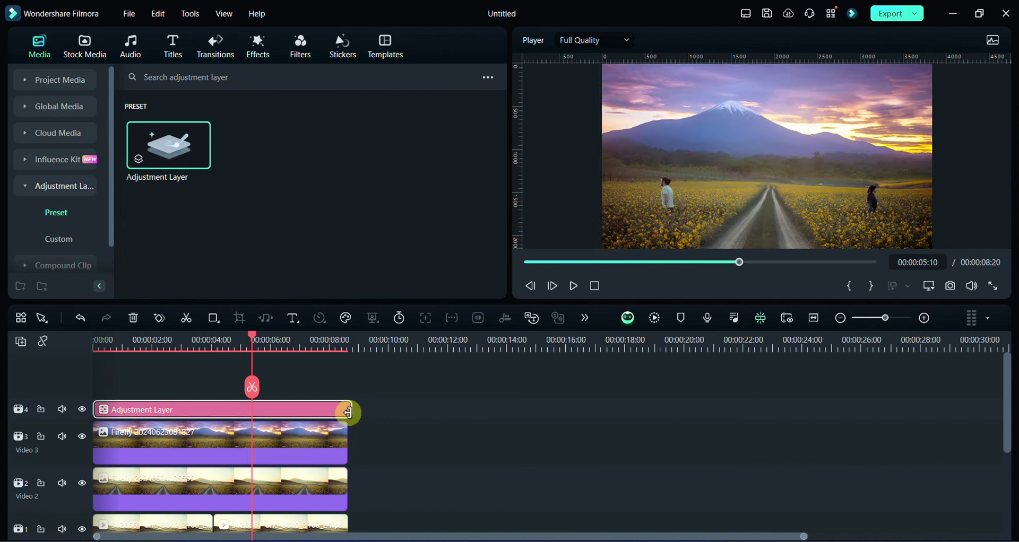
Step: In the adjustment layer's Color > Basic settings, set Vibrance 26, Exposure 6 and Brightness 5
double_click(229, 412)
click(79, 41)
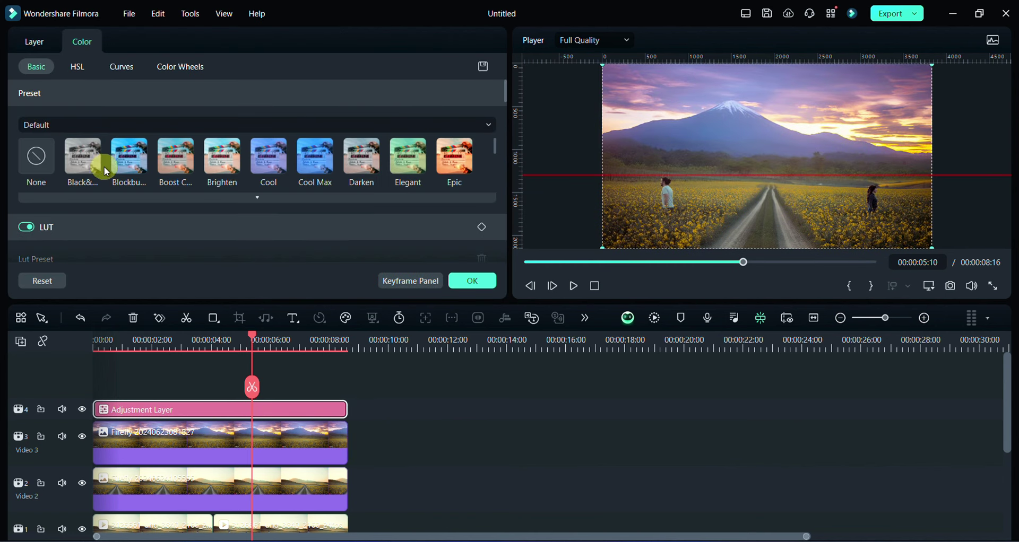
scroll(163, 212, down, 3)
scroll(242, 217, down, 3)
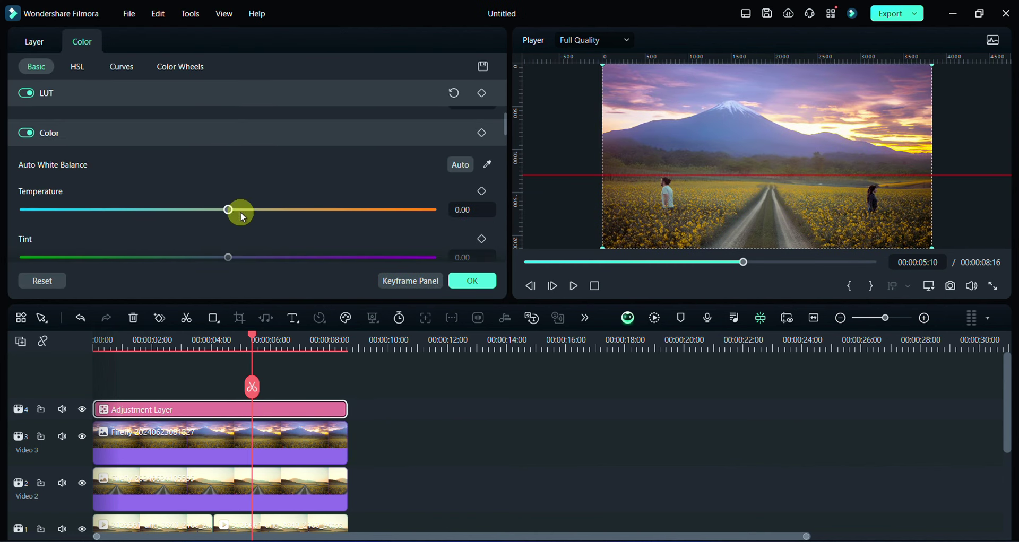
scroll(199, 213, down, 3)
drag(228, 173, 282, 173)
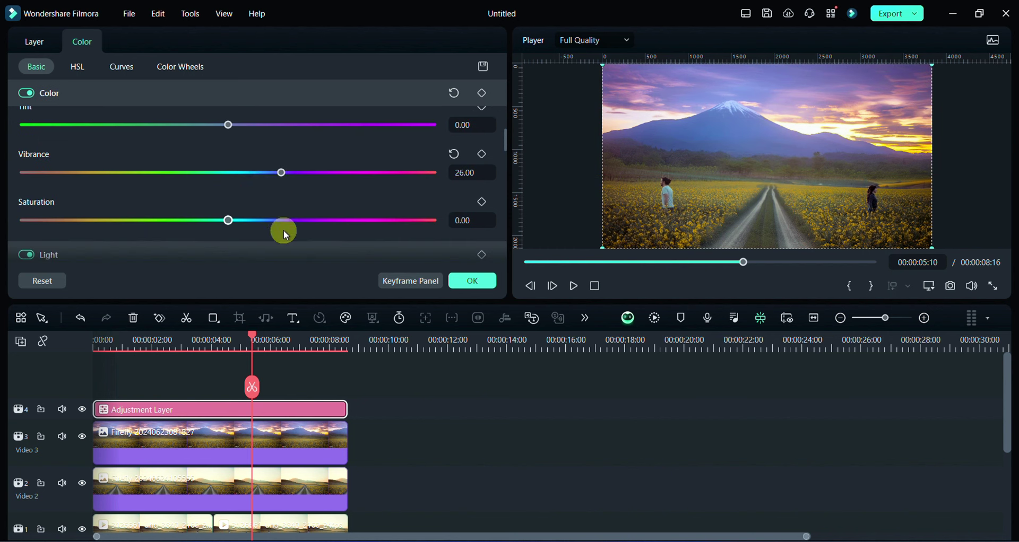
scroll(284, 230, down, 3)
click(240, 173)
click(238, 220)
Step: Lower Whites to -6 and Blacks to -14 on the adjustment layer
scroll(239, 223, down, 2)
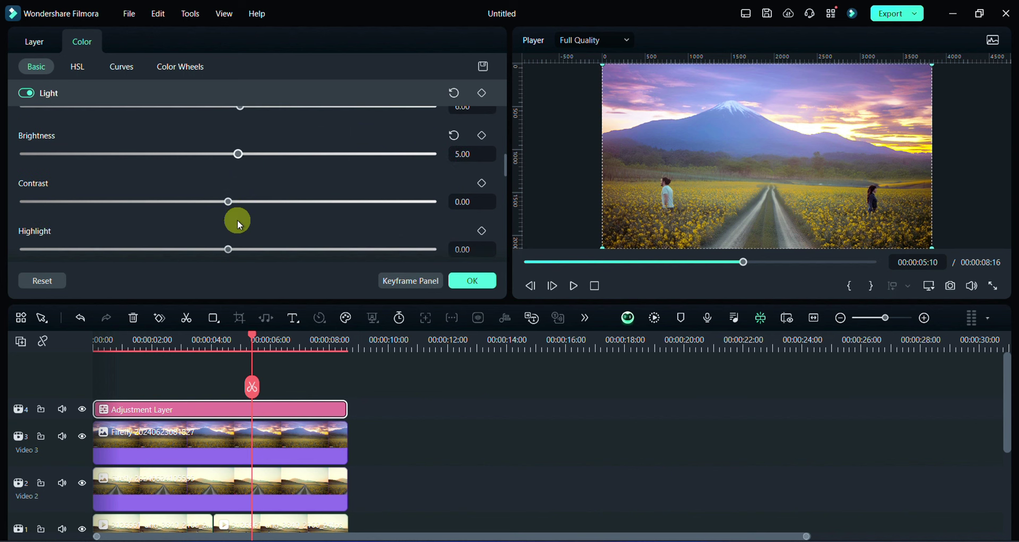
scroll(237, 194, down, 2)
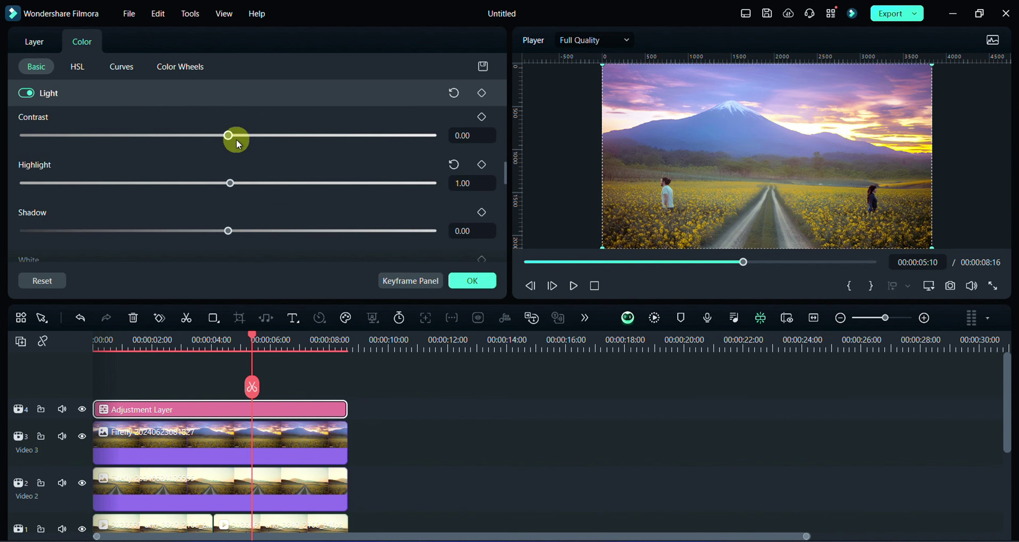
scroll(235, 216, down, 2)
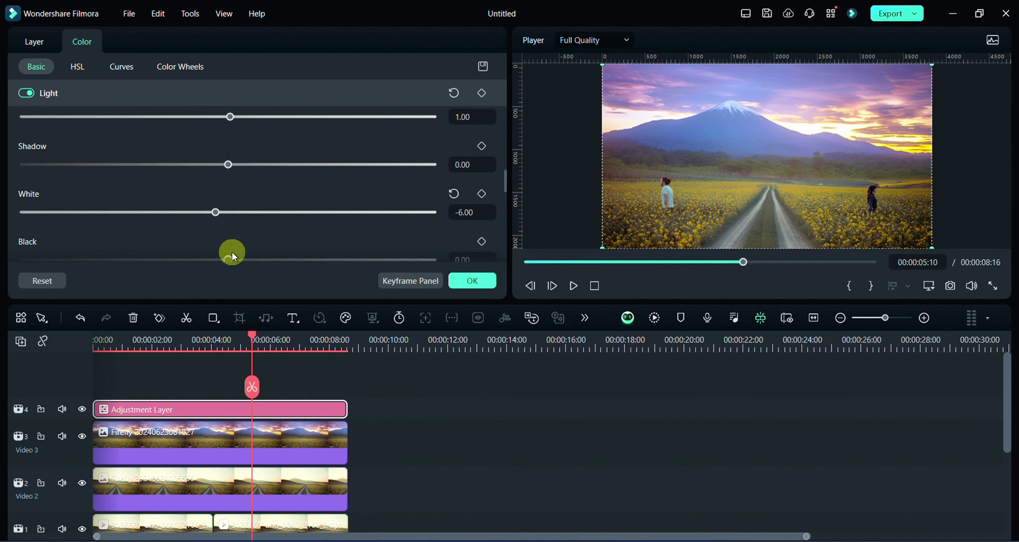
scroll(232, 251, down, 2)
click(222, 195)
drag(255, 198, 200, 195)
Step: Add slight sharpening to the adjustment layer, setting Sharpen to 7
scroll(223, 202, down, 2)
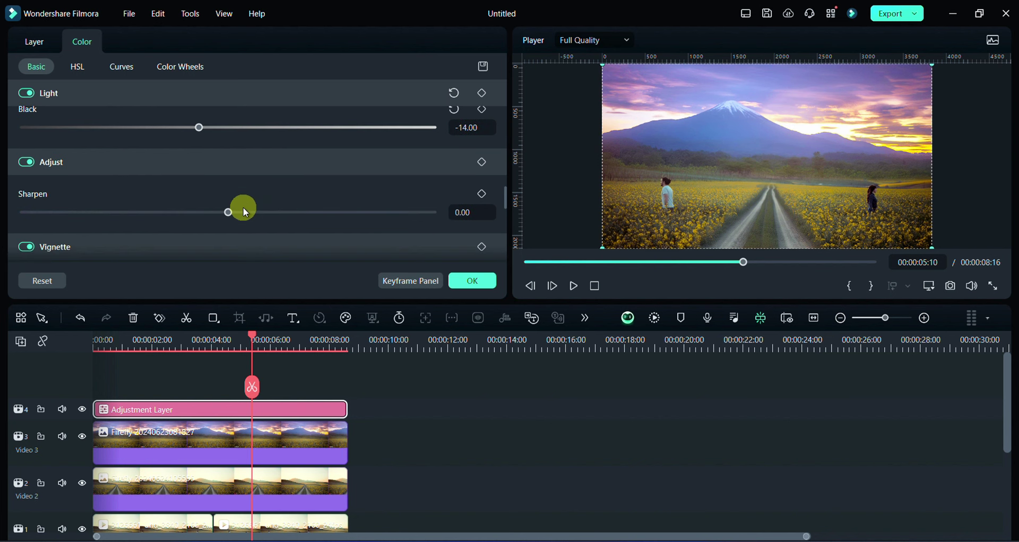
click(232, 213)
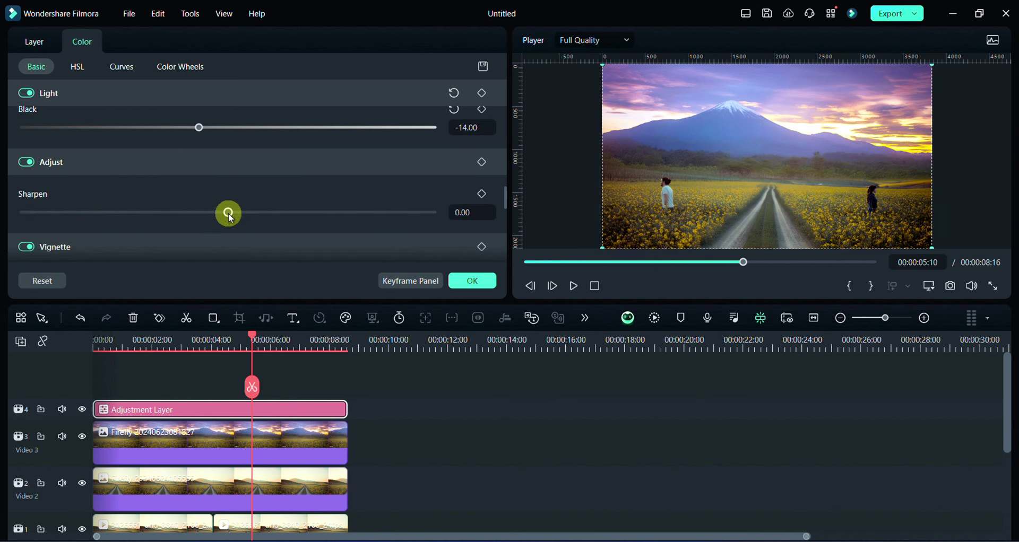
drag(235, 217, 245, 223)
scroll(246, 220, up, 3)
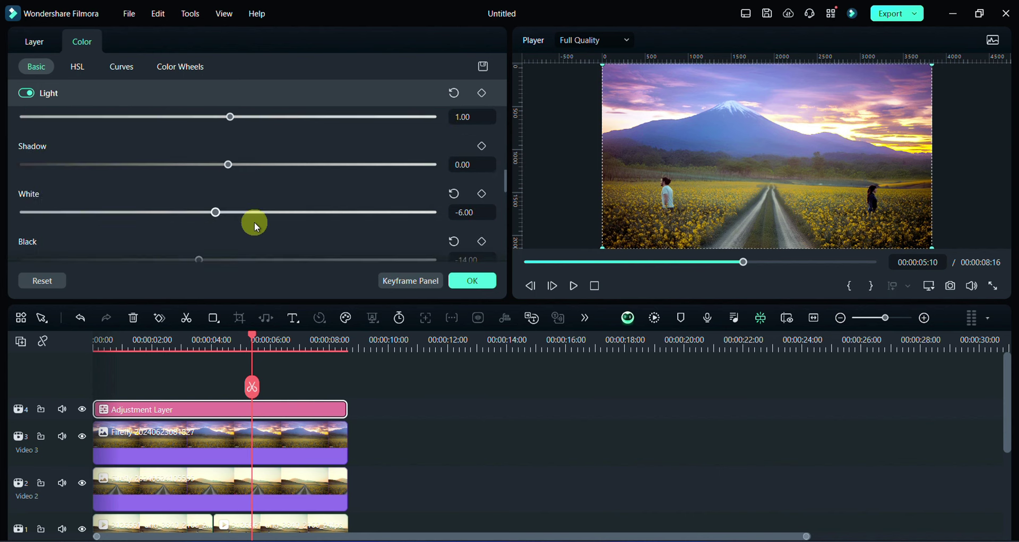
scroll(256, 223, up, 3)
Step: In HSL, raise Saturation for purple, yellow and green, with green set to 51
click(57, 67)
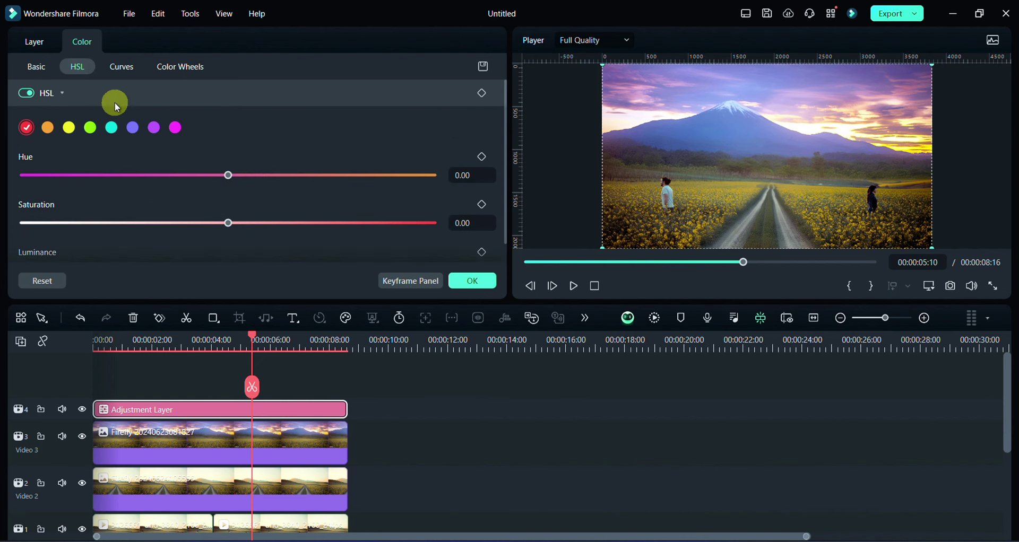
click(132, 128)
drag(253, 224, 352, 225)
click(69, 127)
click(91, 128)
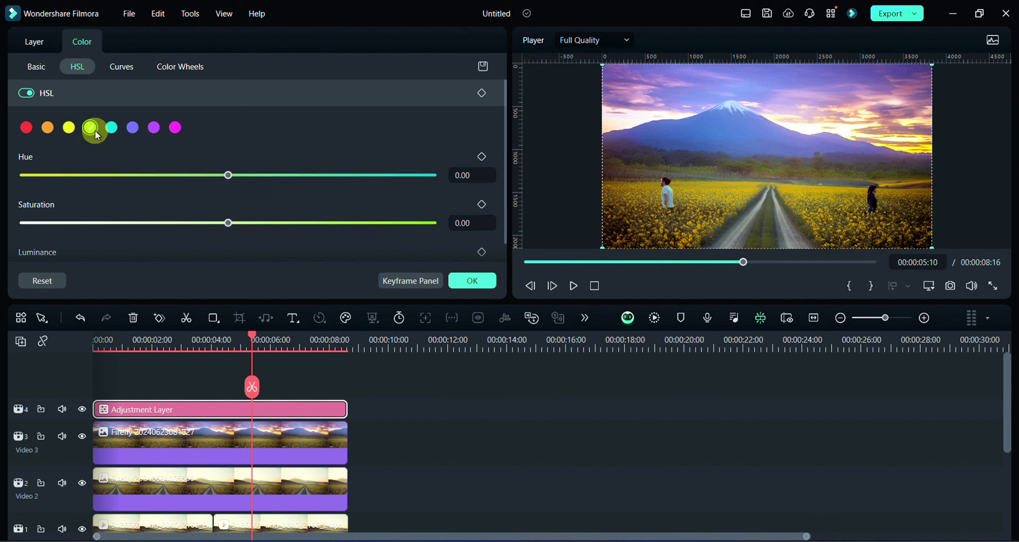
drag(228, 224, 332, 229)
Step: Scrub back near one second, play and pause the graded composite, then return to 00:00:03:12
drag(580, 262, 568, 263)
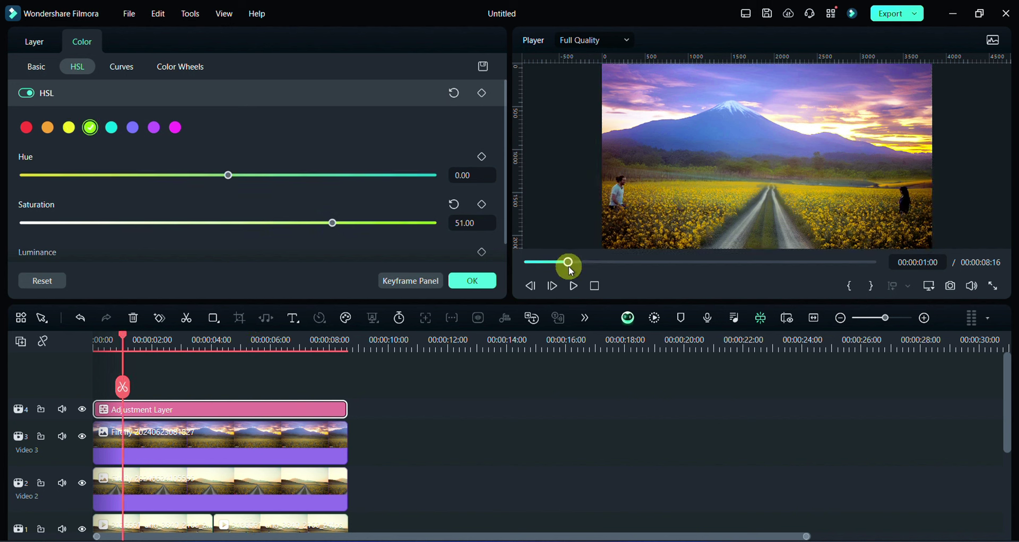
click(574, 287)
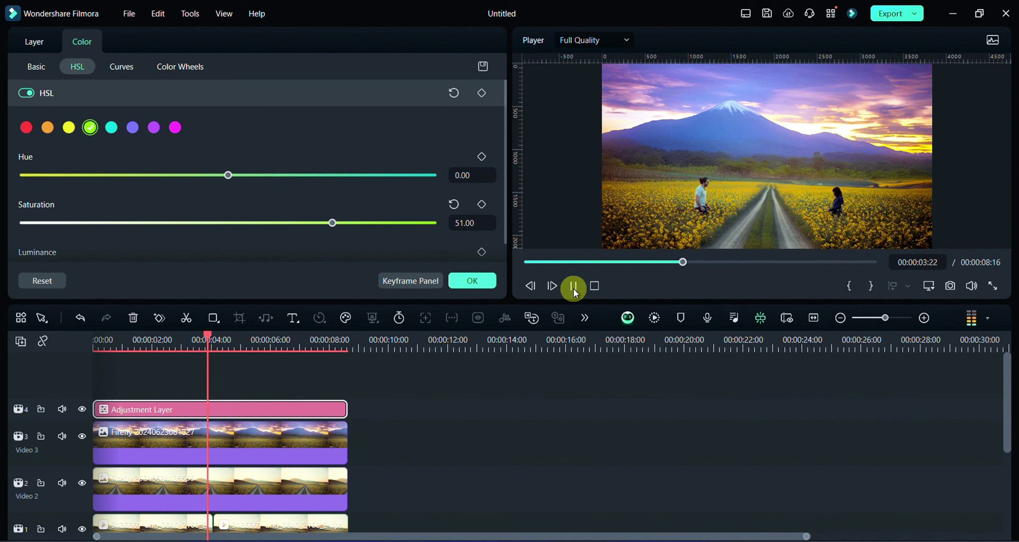
click(574, 287)
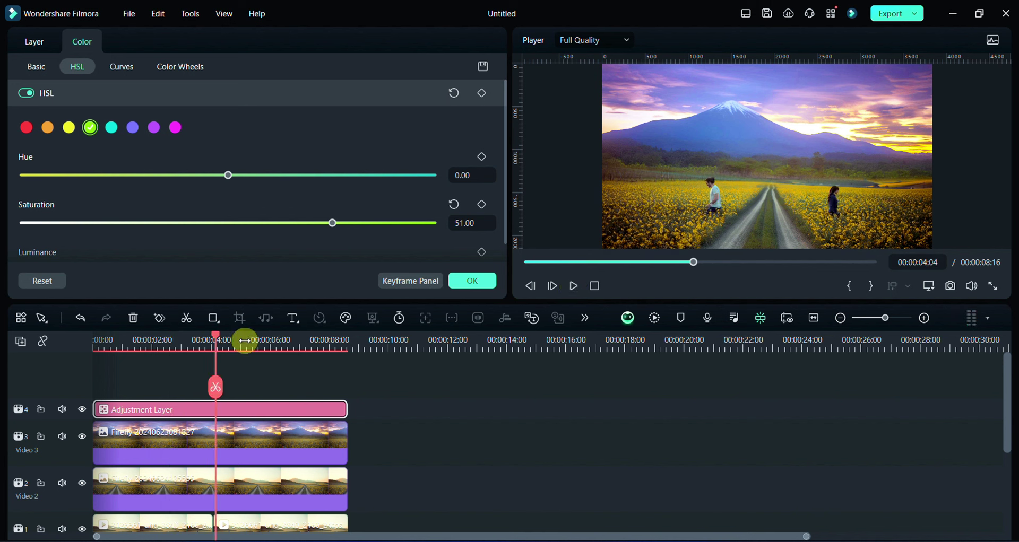
drag(216, 339, 196, 338)
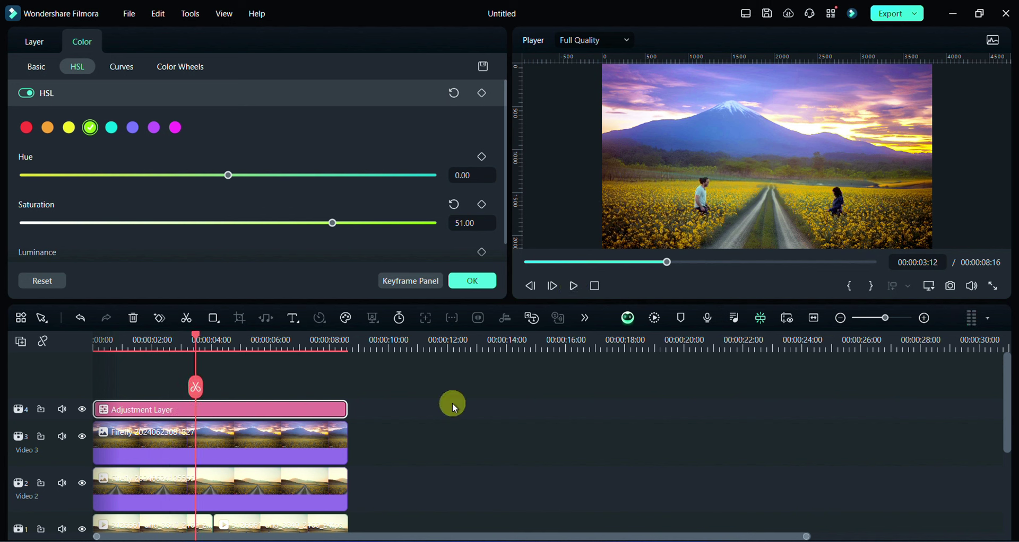
Step: Start the export of the finished graded composite video with the Export button
click(894, 13)
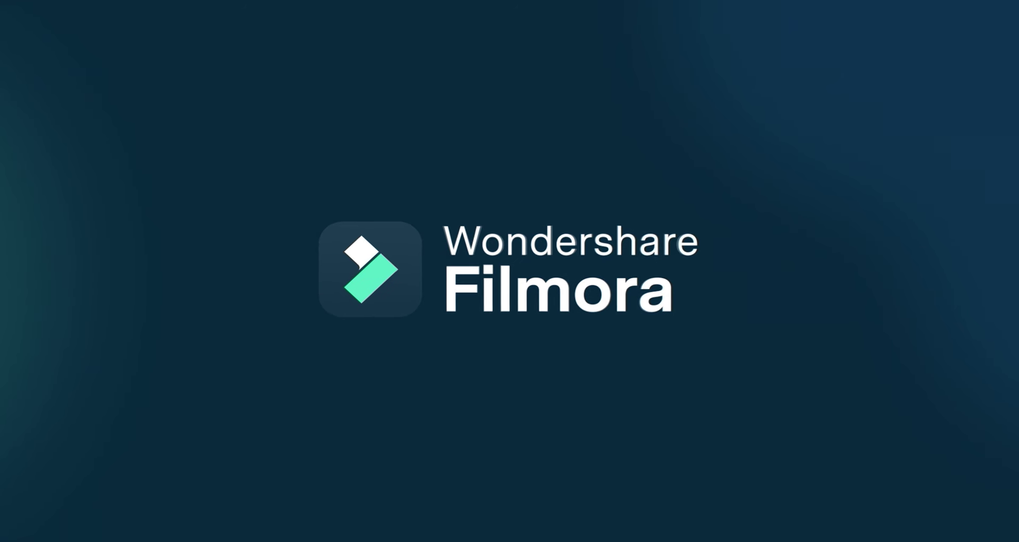